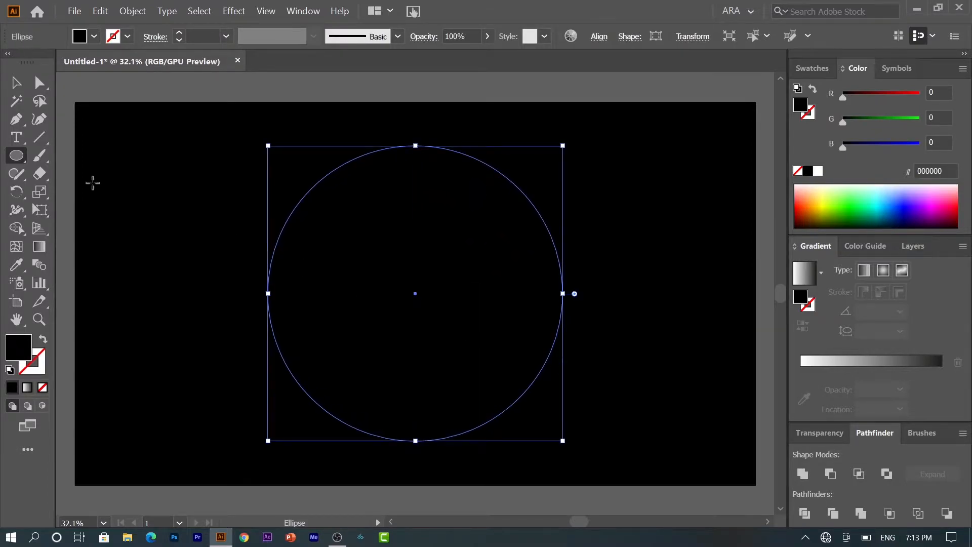
Fill the large circle with a pale cream color, FFFFEB, starting from a tan swatch and adjusting its RGB values
left_click(19, 80)
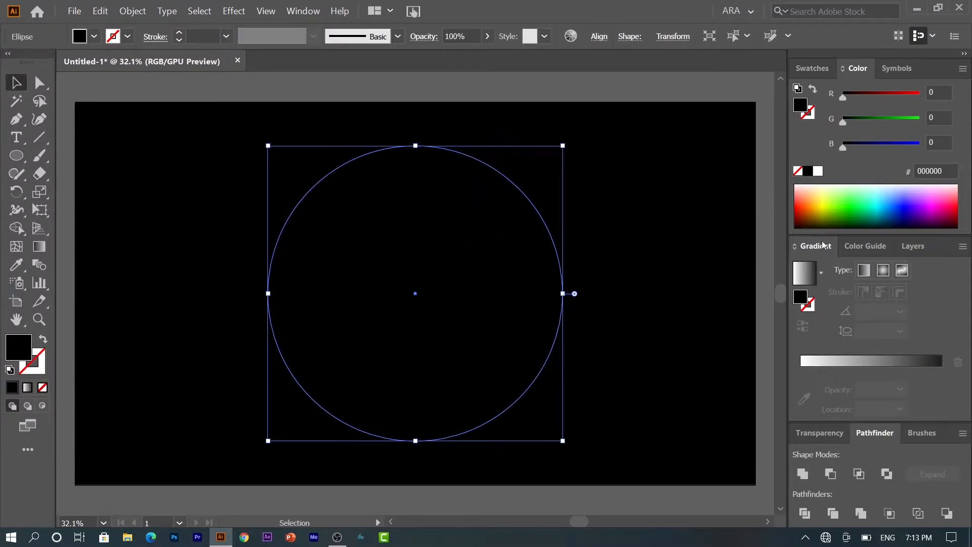
left_click(810, 69)
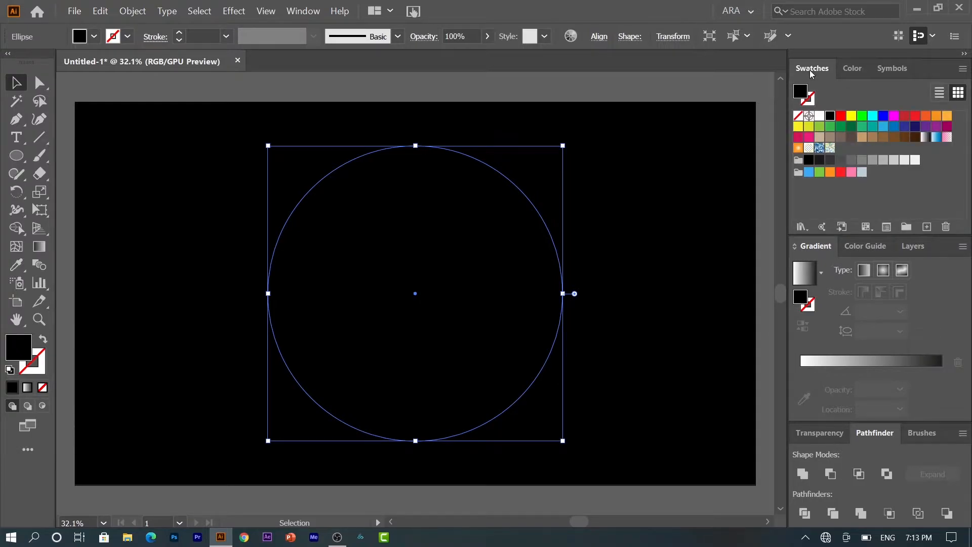
left_click(860, 137)
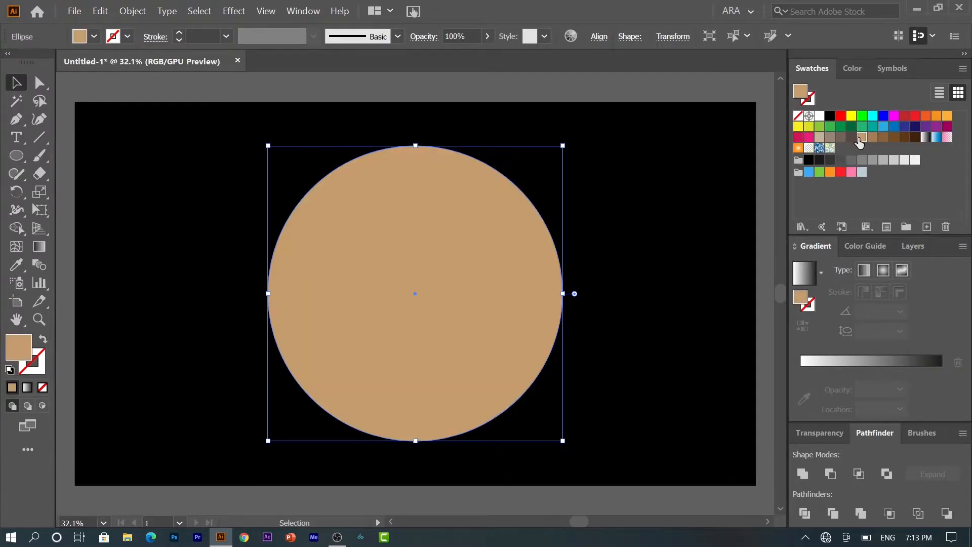
left_click(850, 68)
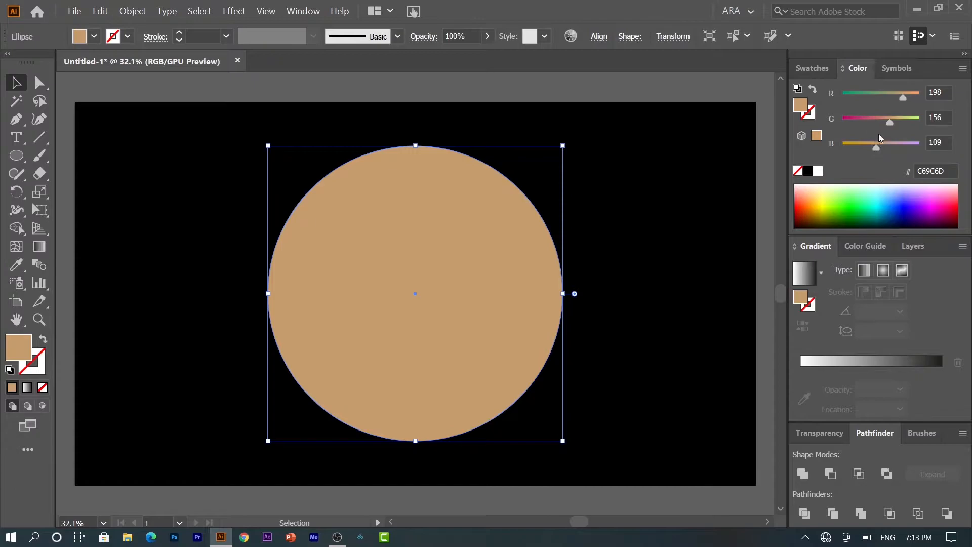
left_click_drag(900, 99, 913, 144)
left_click(907, 143)
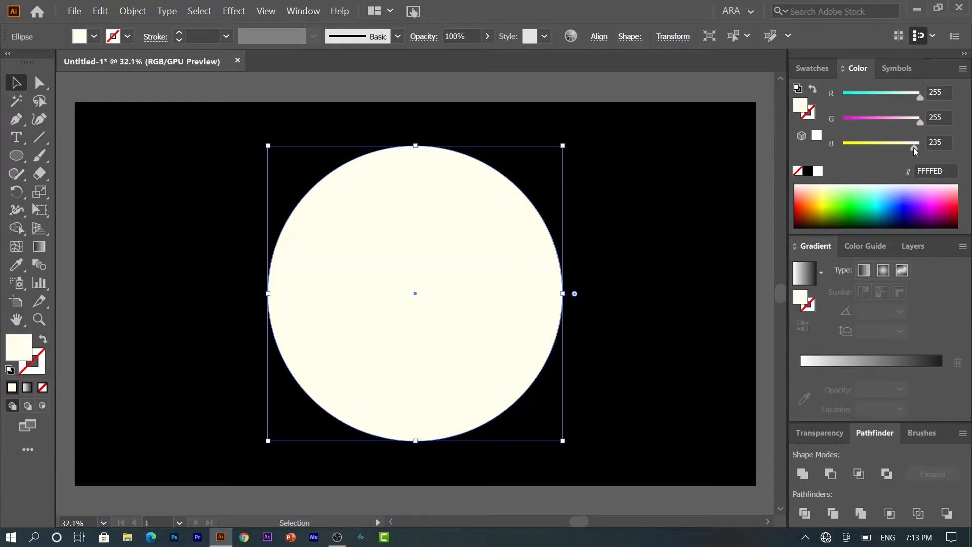
left_click(480, 81)
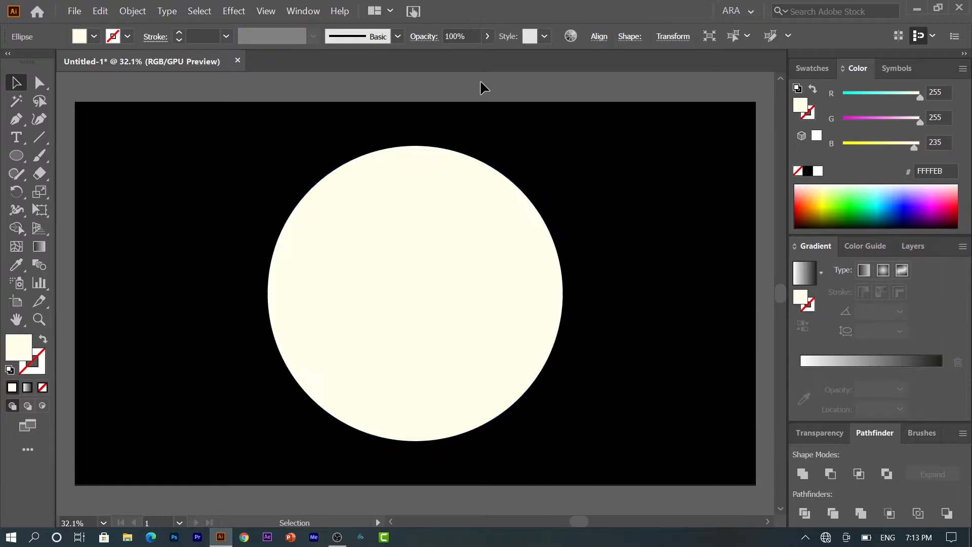
Duplicate the cream circle in place and shrink the copy about its center to roughly a third of the original diameter
left_click(430, 295)
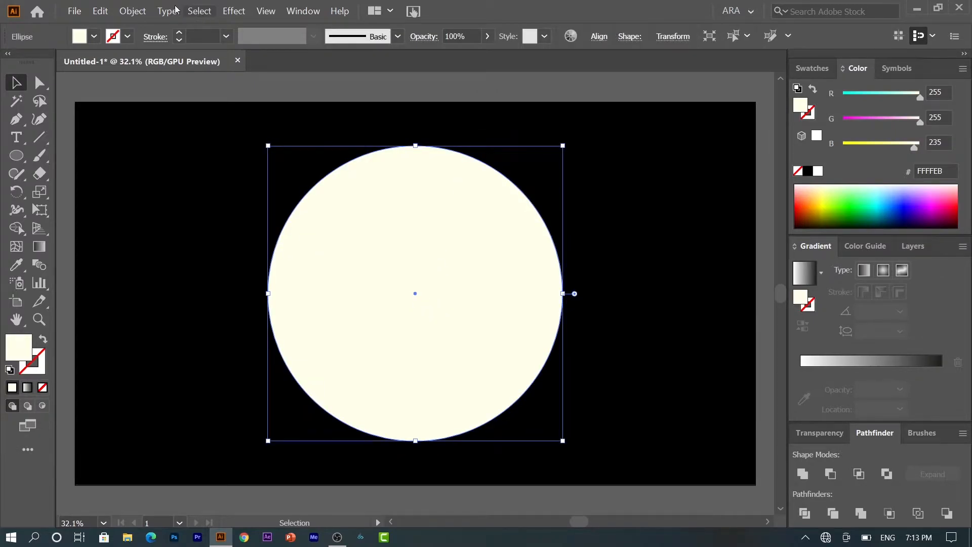
left_click(100, 11)
left_click(102, 13)
left_click(103, 18)
left_click(132, 87)
left_click_drag(563, 145, 482, 198)
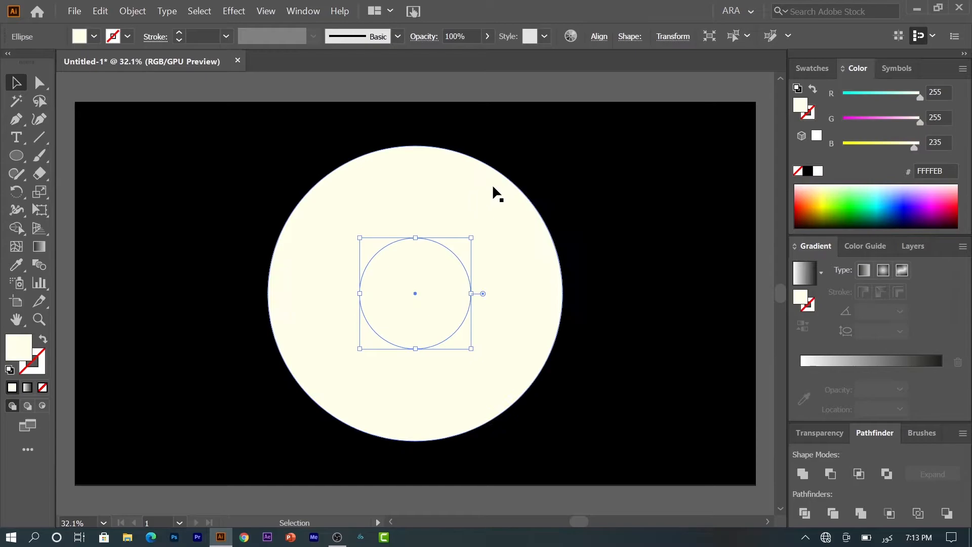
Cut the small inner circle out of the large one with the Shape Builder to form a donut ring
left_click(396, 361, "shift")
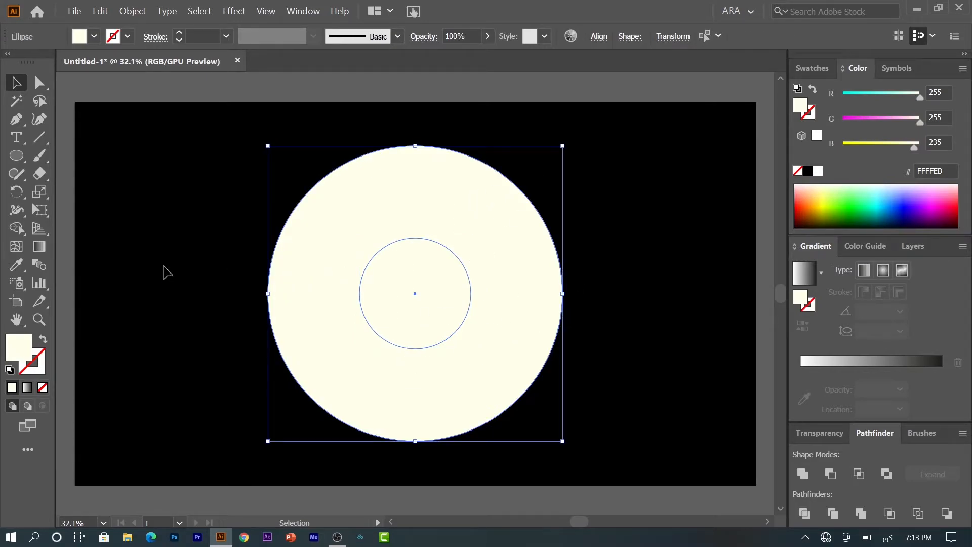
key("shift+m")
left_click(427, 303, "alt")
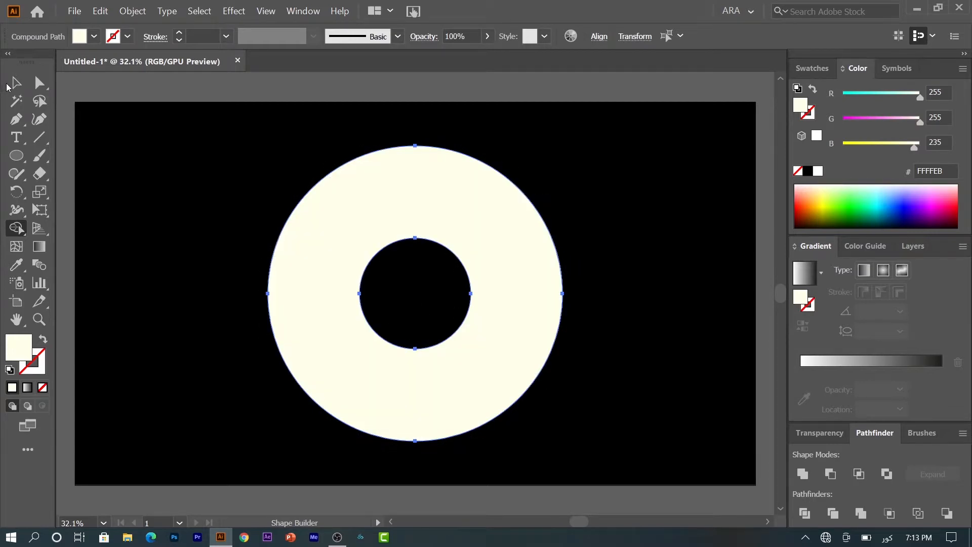
left_click(15, 84)
left_click(174, 262)
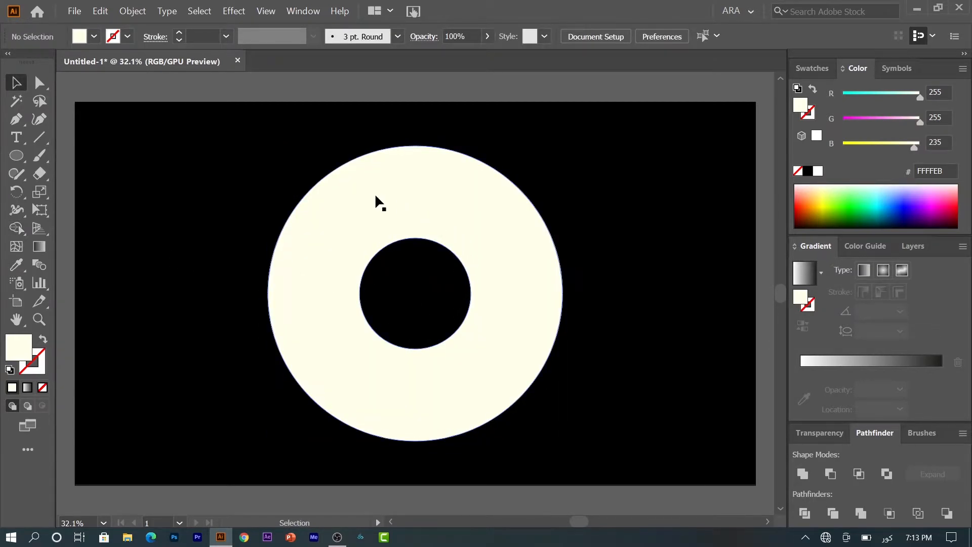
Draw a wavy dripping icing edge across the middle of the ring with the Pen tool, starting outside its left side
left_click(17, 120)
left_click(236, 251)
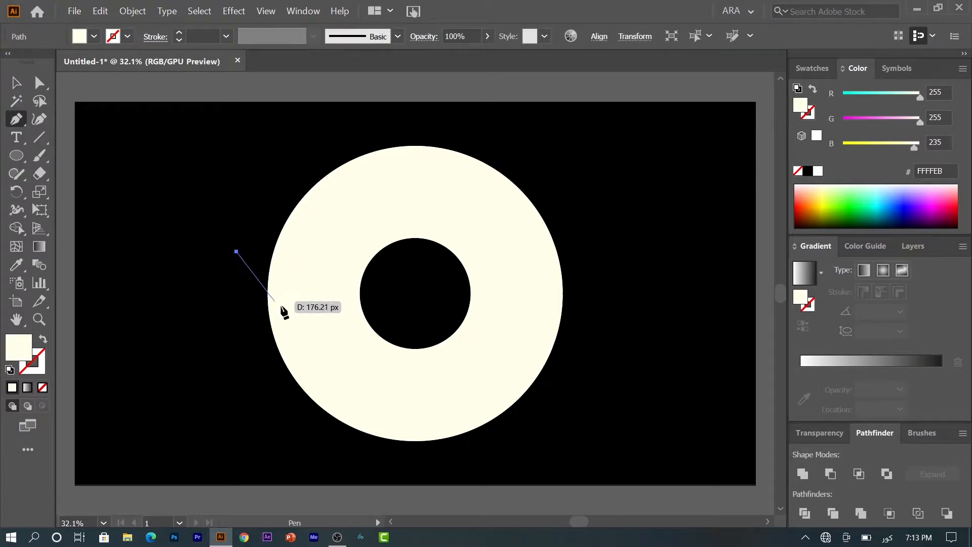
mouse_move(302, 317)
left_mouse_down()
mouse_move(321, 319)
mouse_move(312, 320)
left_mouse_up()
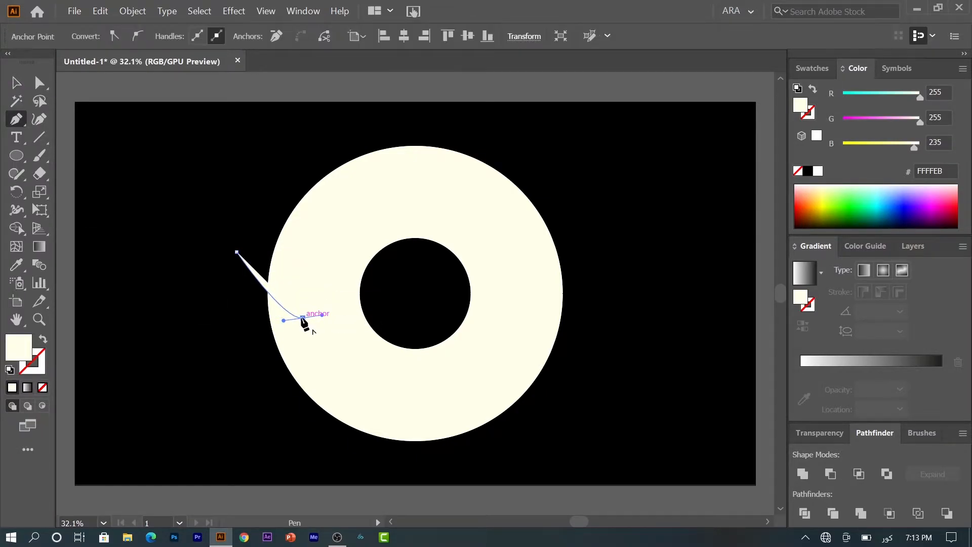
mouse_move(346, 268)
left_mouse_down()
mouse_move(365, 268)
mouse_move(334, 260)
mouse_move(353, 254)
mouse_move(374, 266)
mouse_move(320, 266)
mouse_move(346, 268)
left_mouse_up()
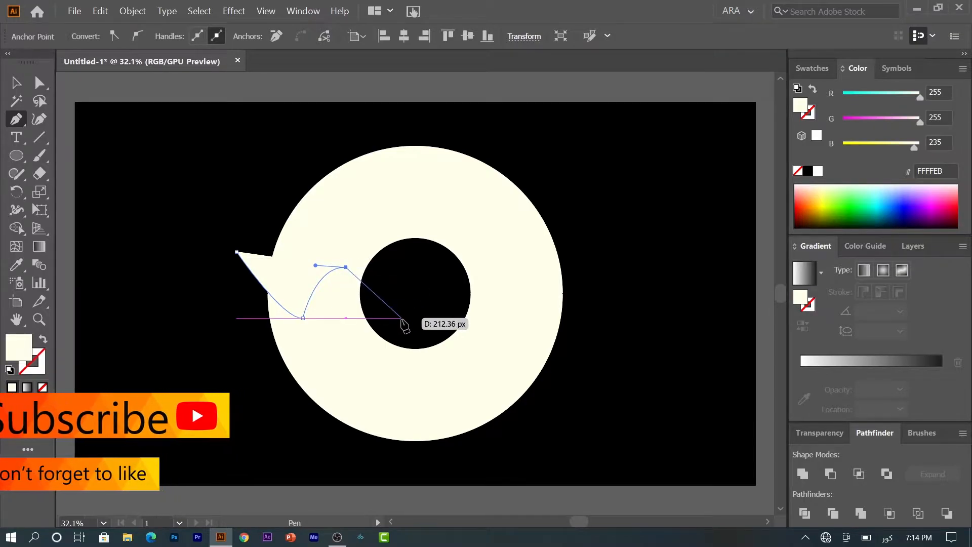
left_click_drag(397, 305, 430, 306)
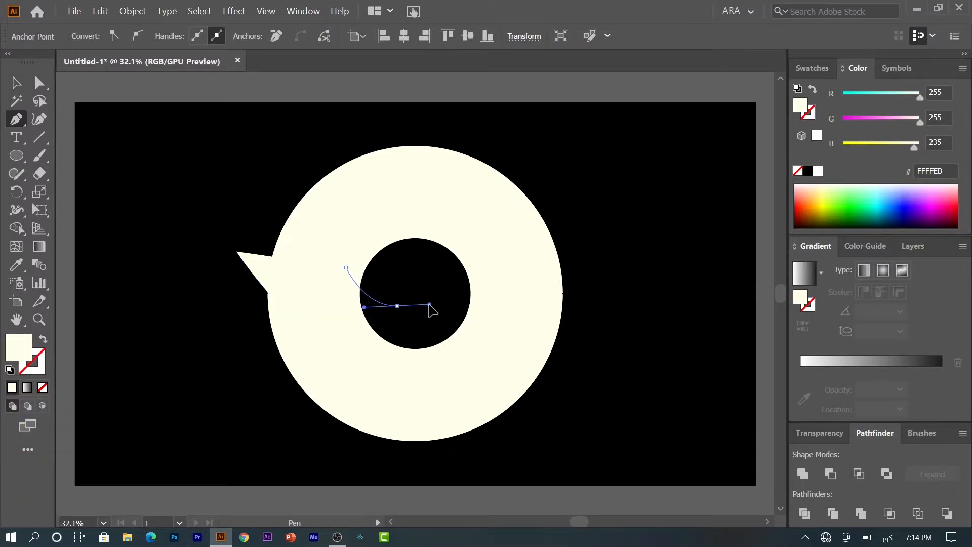
left_click(396, 306)
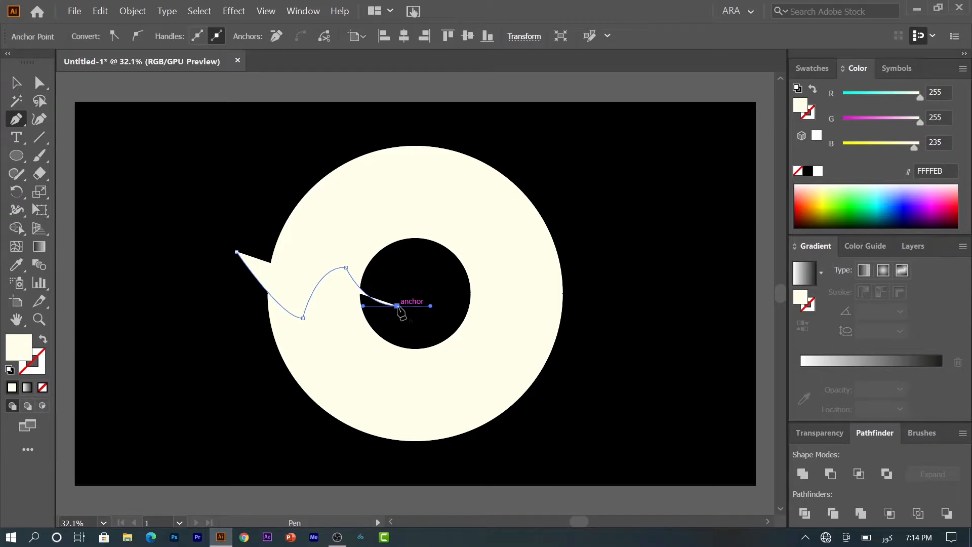
left_click(448, 263)
left_click_drag(494, 306, 488, 329)
left_click(494, 307)
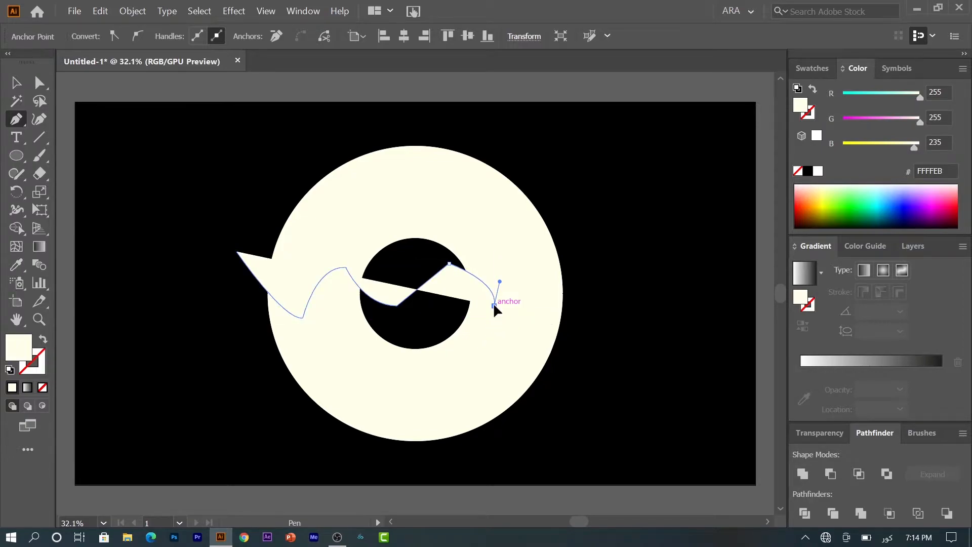
left_click_drag(532, 275, 530, 258)
left_click(532, 275)
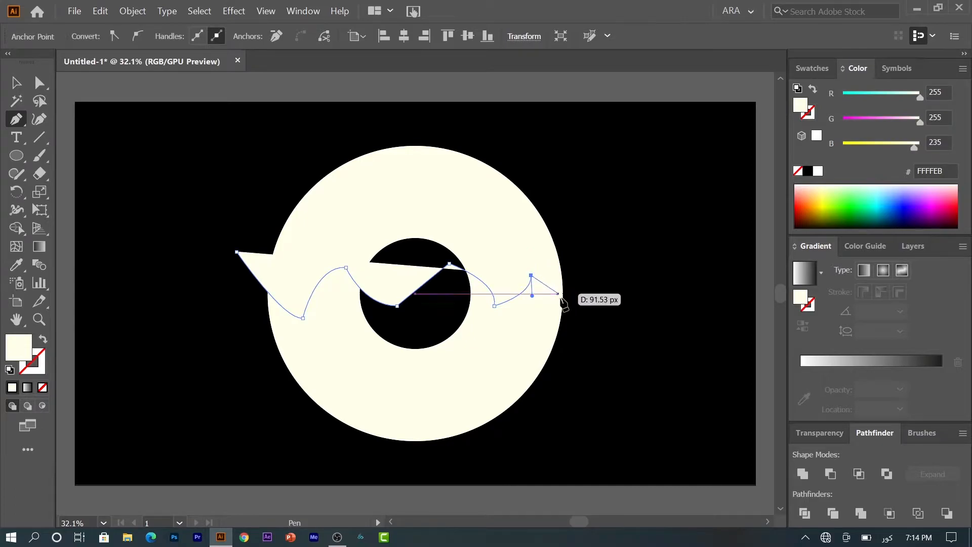
Extend the icing path past the ring's right side and close it around the outside of the ring's upper half
left_click_drag(590, 291, 618, 272)
left_click(536, 147)
left_click(426, 124)
left_click_drag(345, 120, 337, 125)
left_click(273, 151)
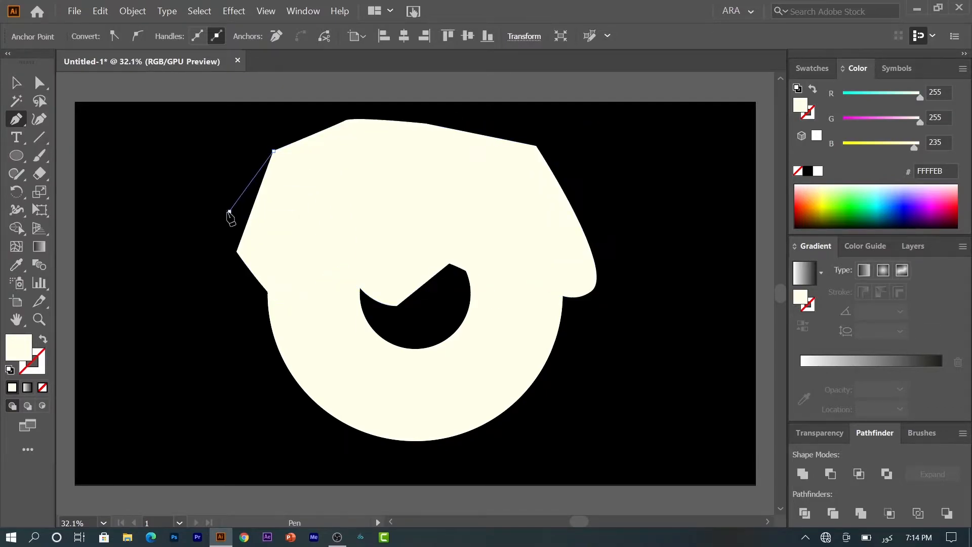
left_click(230, 211)
left_click(236, 251)
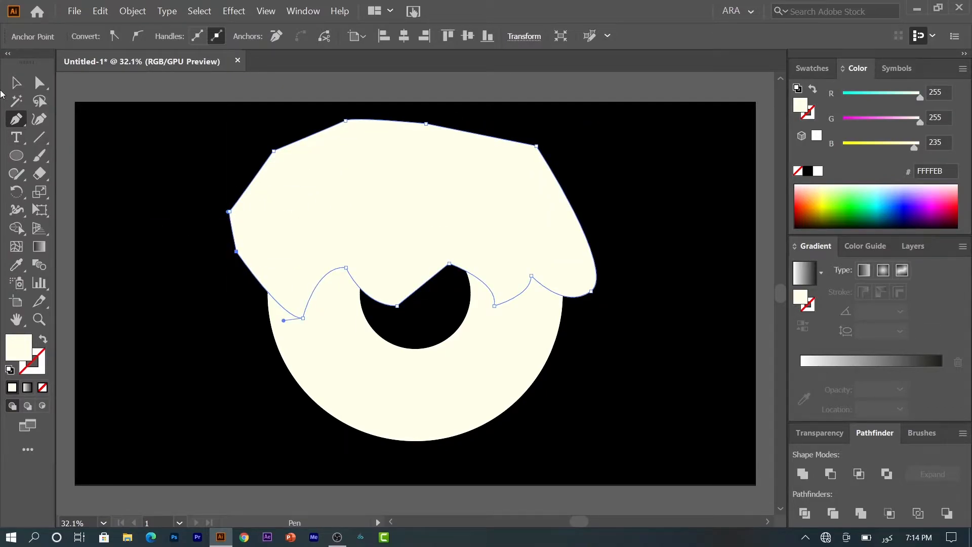
left_click(16, 82)
left_click(178, 302)
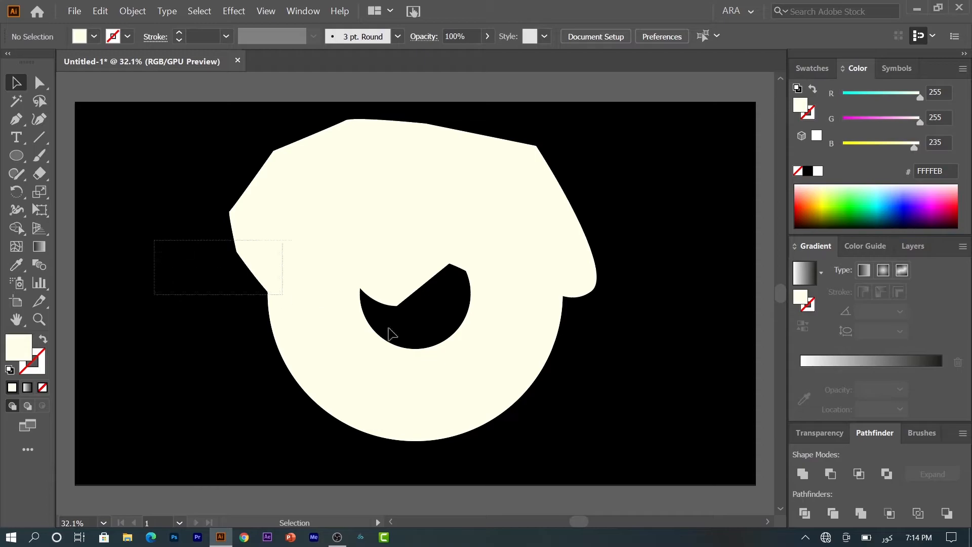
Trim away the icing parts outside the ring and inside its hole with the Shape Builder, keeping the upper icing section
left_click_drag(318, 313, 595, 404)
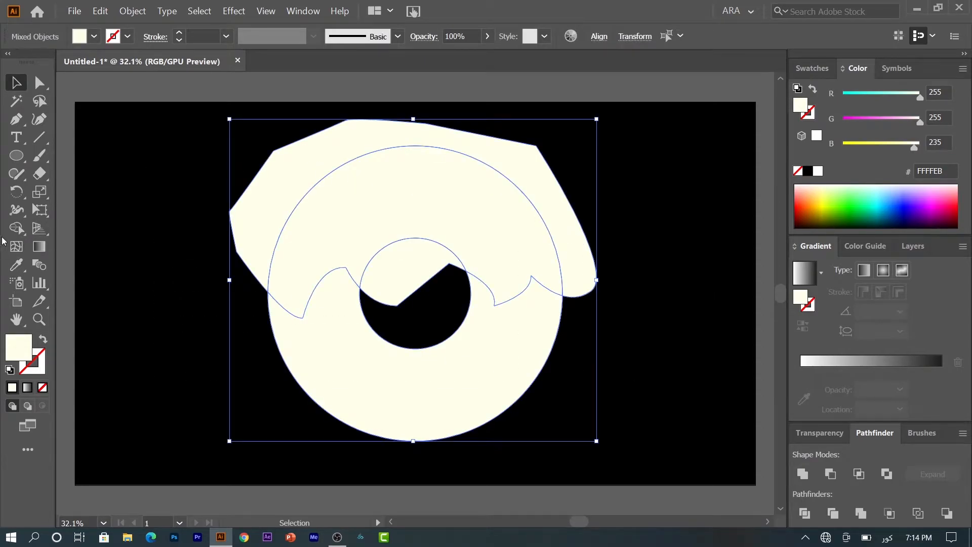
left_click(16, 228)
left_click(253, 237, "alt")
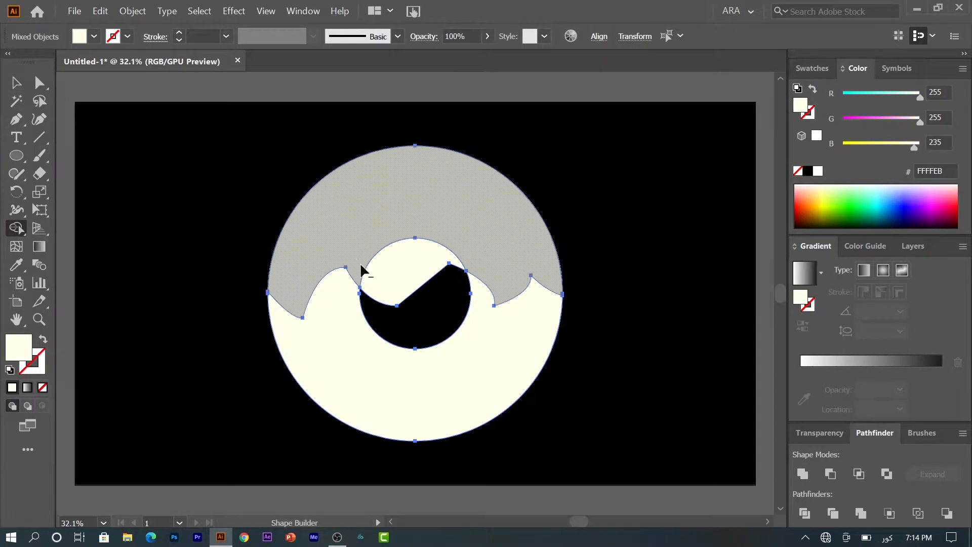
left_click(393, 278, "alt")
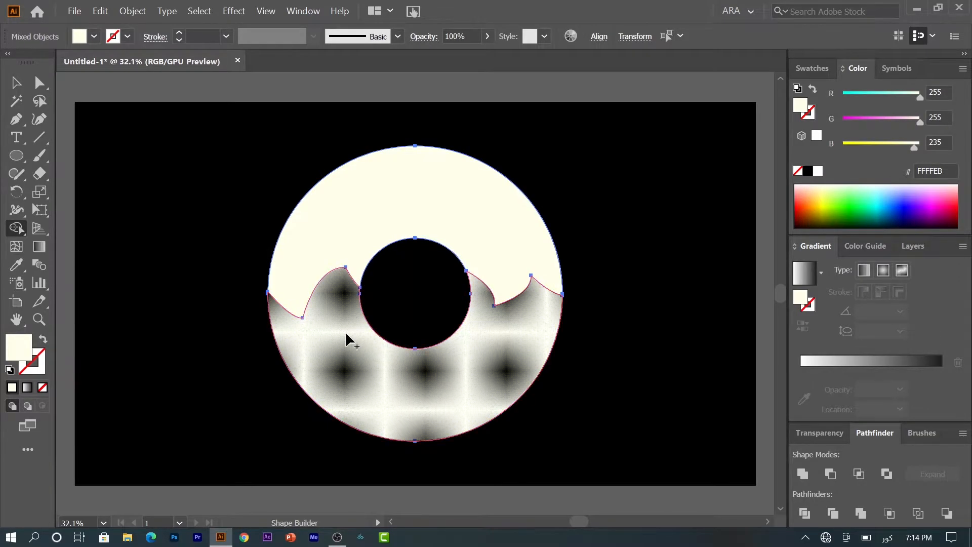
left_click(304, 239)
left_click(16, 82)
left_click(157, 239)
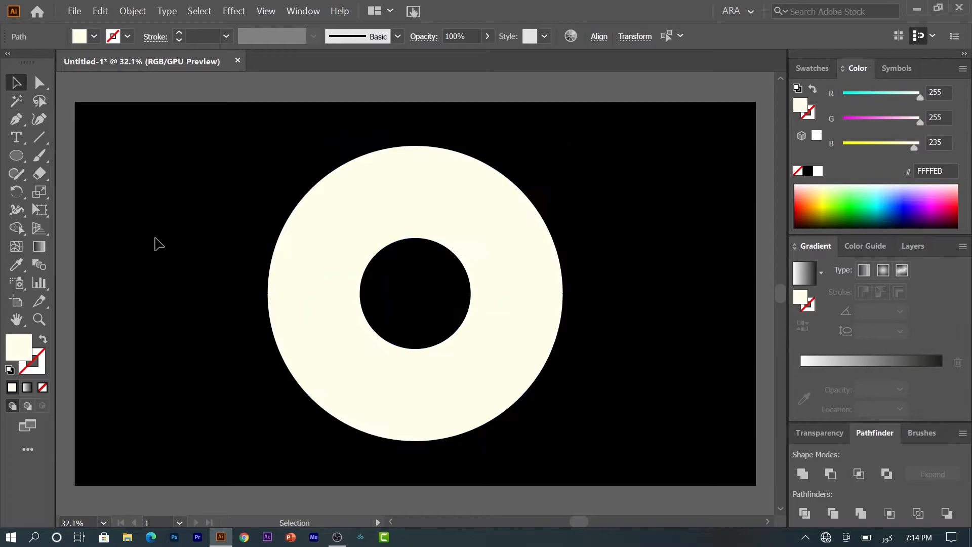
Fill the upper icing section with a light pink, FFBEAD
left_click(331, 249)
left_click_drag(913, 120, 895, 145)
left_click(711, 197)
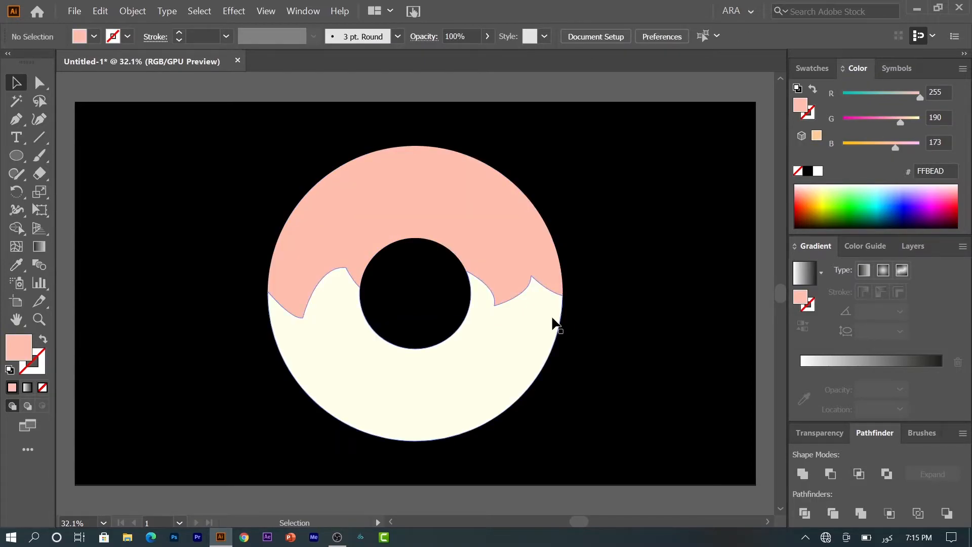
Rotate the icing and the donut base together slightly counter-clockwise
left_click_drag(564, 173, 456, 362)
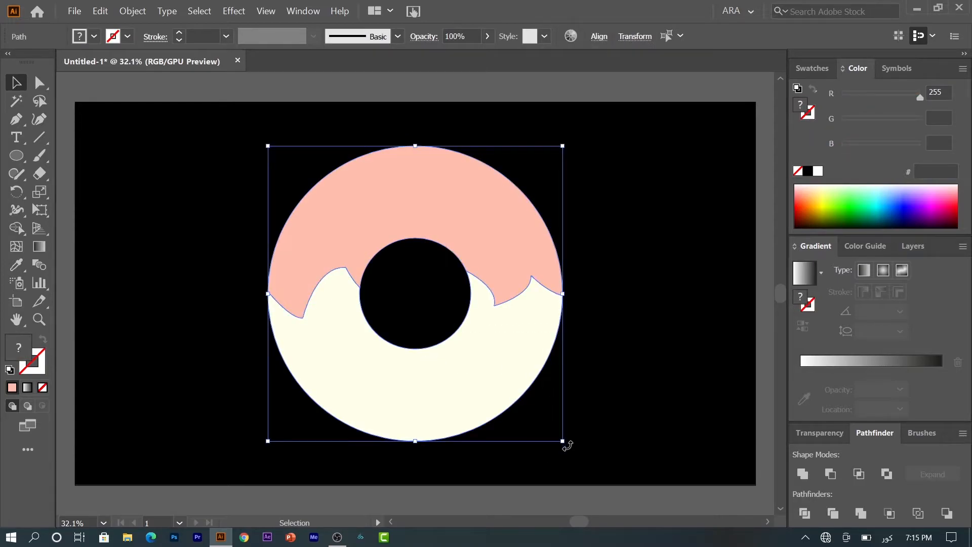
left_click_drag(569, 446, 617, 401)
left_click(641, 303)
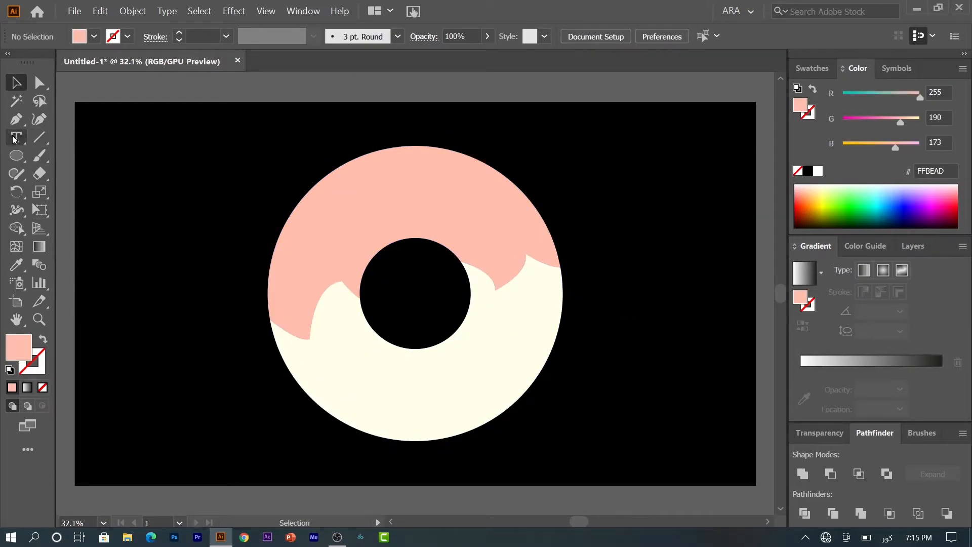
Draw a small upright rectangle as a sprinkle on the left part of the pink icing and round its corners
left_click_drag(17, 155, 54, 159)
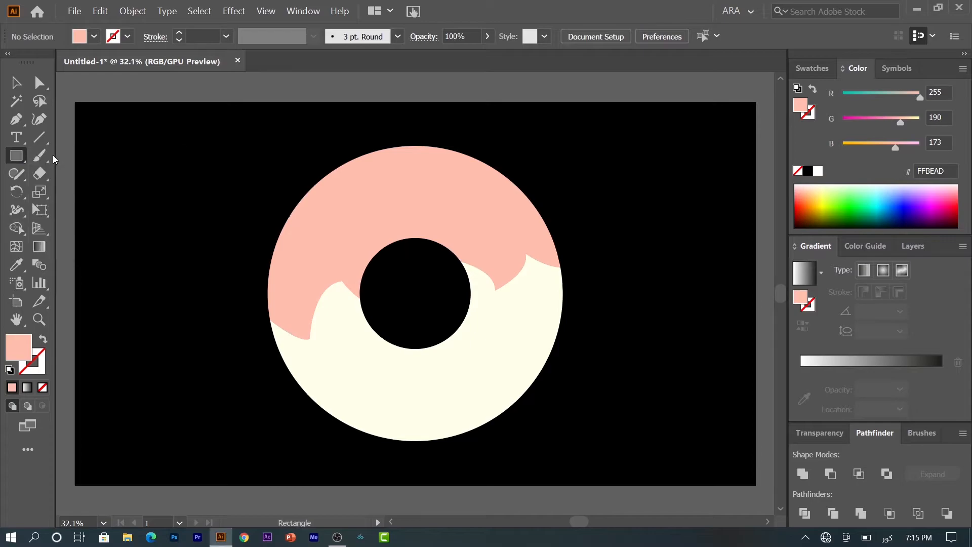
left_click_drag(298, 240, 307, 259)
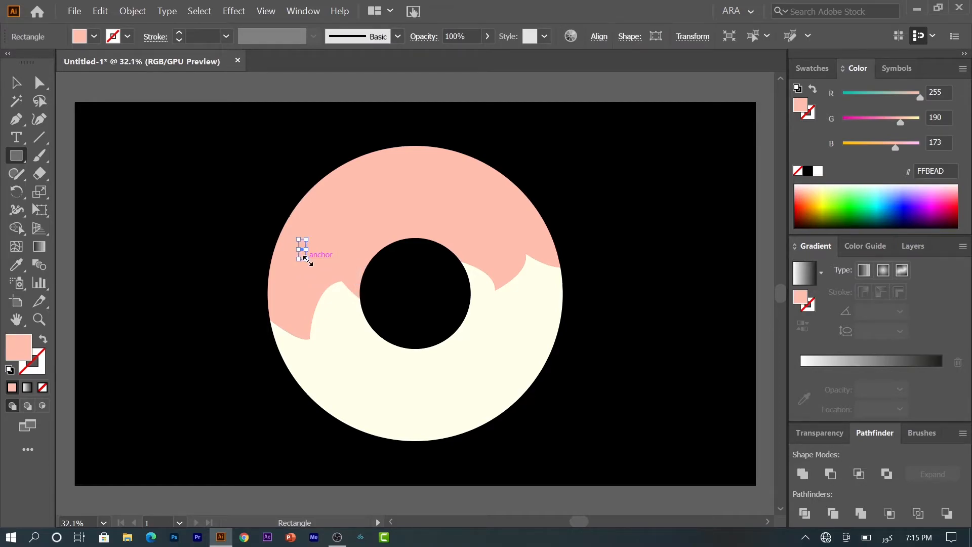
left_click(15, 82)
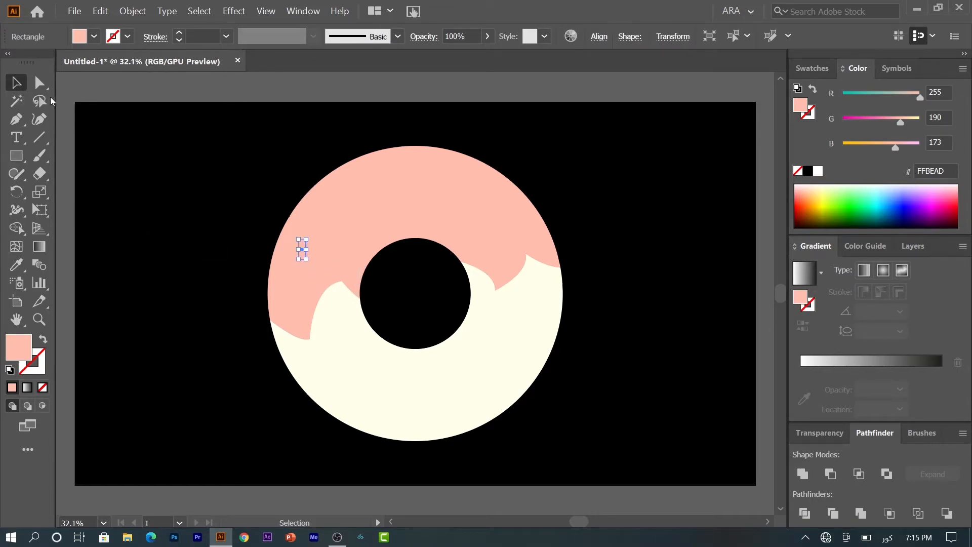
left_click(42, 83)
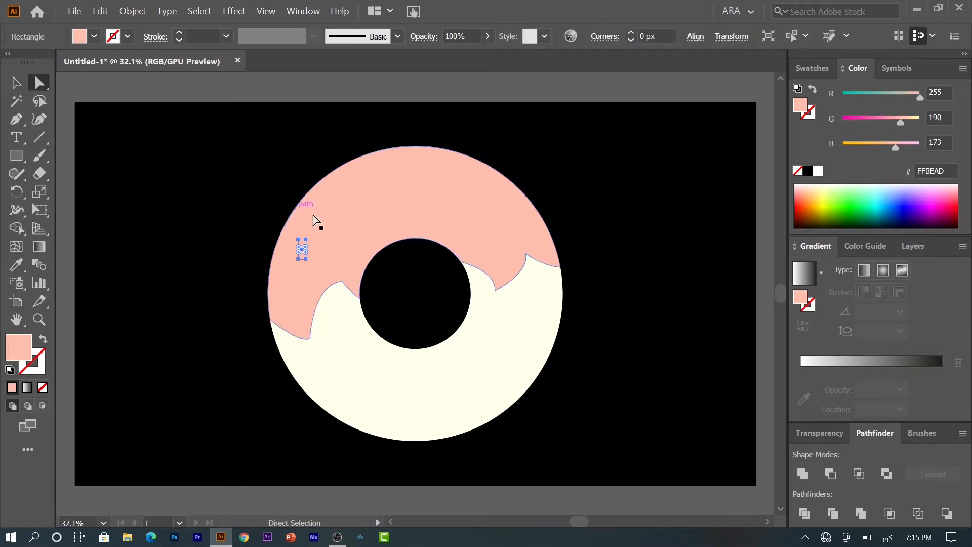
left_click_drag(310, 249, 314, 236)
Fill the small sprinkle with an orange swatch
left_click(18, 85)
left_click(202, 253)
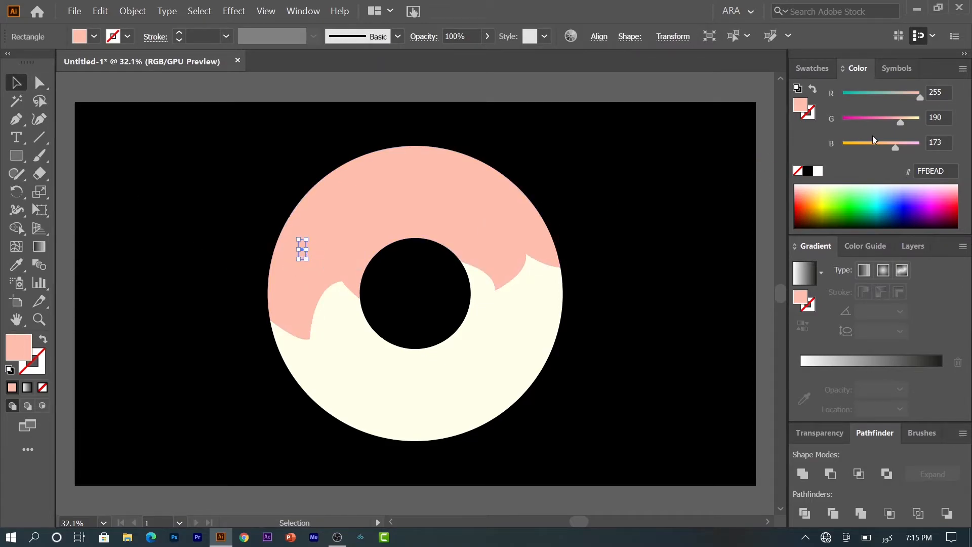
left_click(822, 69)
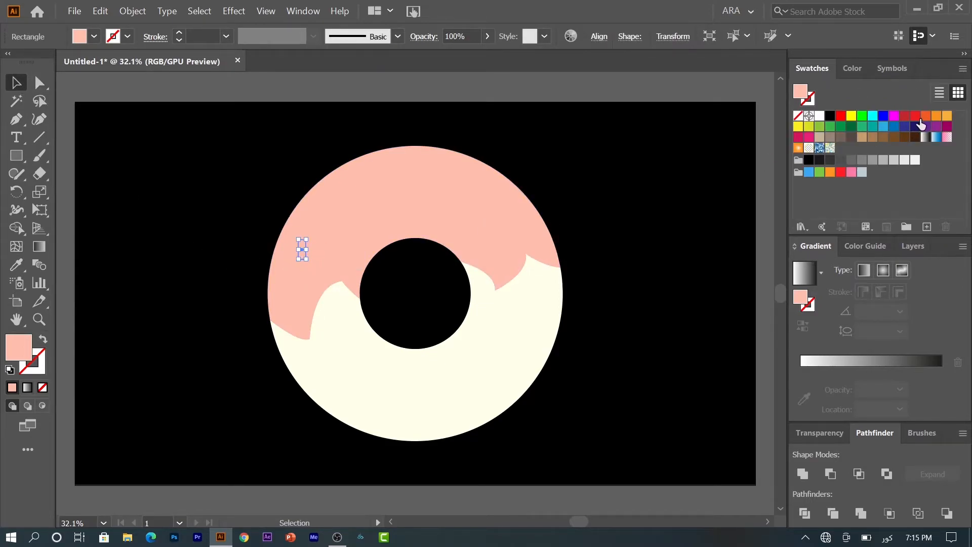
left_click(936, 116)
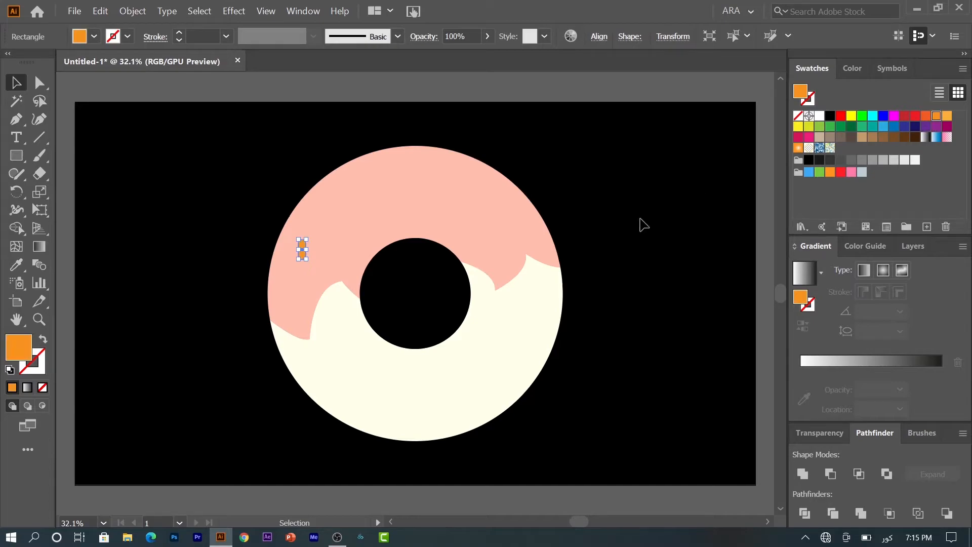
Move the orange sprinkle slightly up toward the donut hole and tilt it clockwise
left_click(278, 187)
left_click_drag(303, 249, 327, 254)
left_click(242, 233)
Place a copy of the orange sprinkle above it, tilt it the opposite way and fill it with light orange
left_click_drag(328, 232, 361, 211)
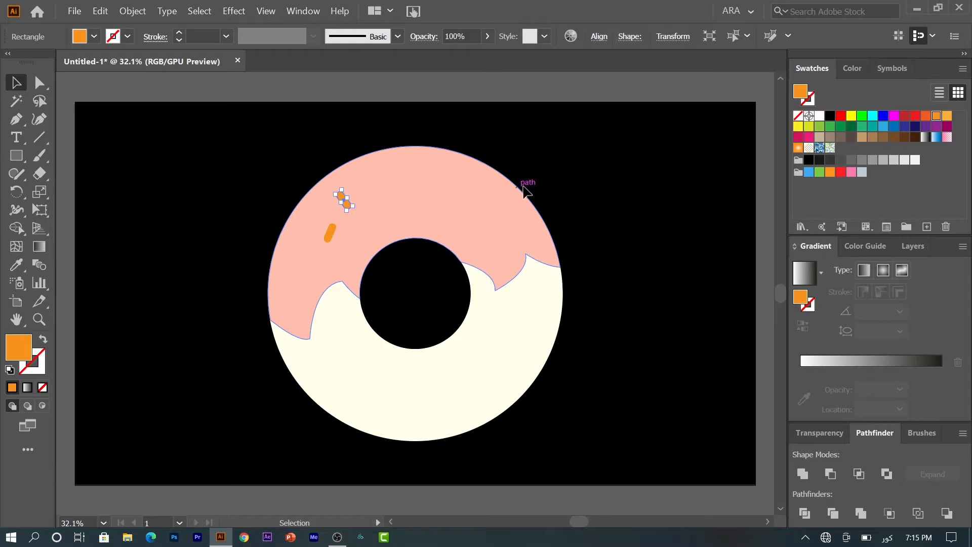
left_click(946, 117)
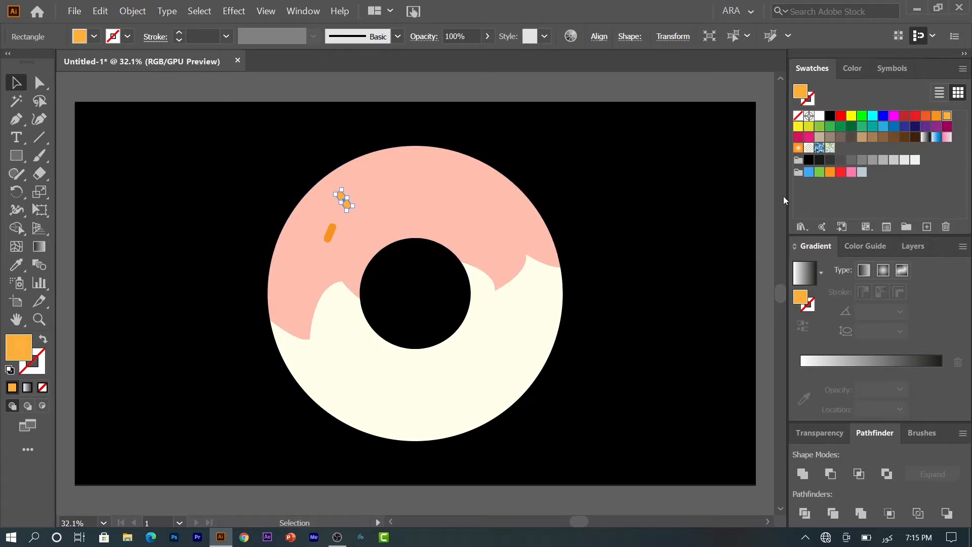
left_click(538, 91)
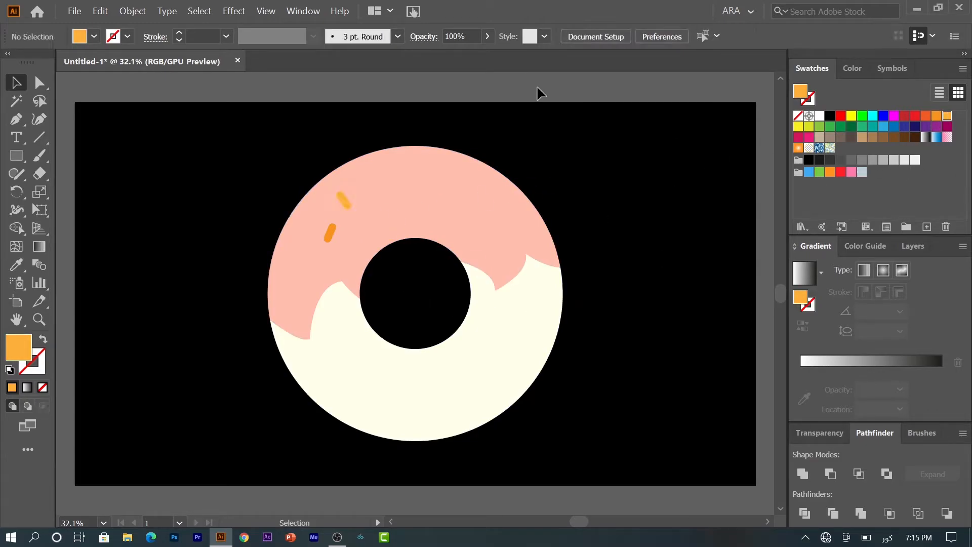
Copy the darker orange sprinkle nearer the donut hole, fill it with dark gray and rotate it to slope down to the right
left_click_drag(332, 229, 376, 222)
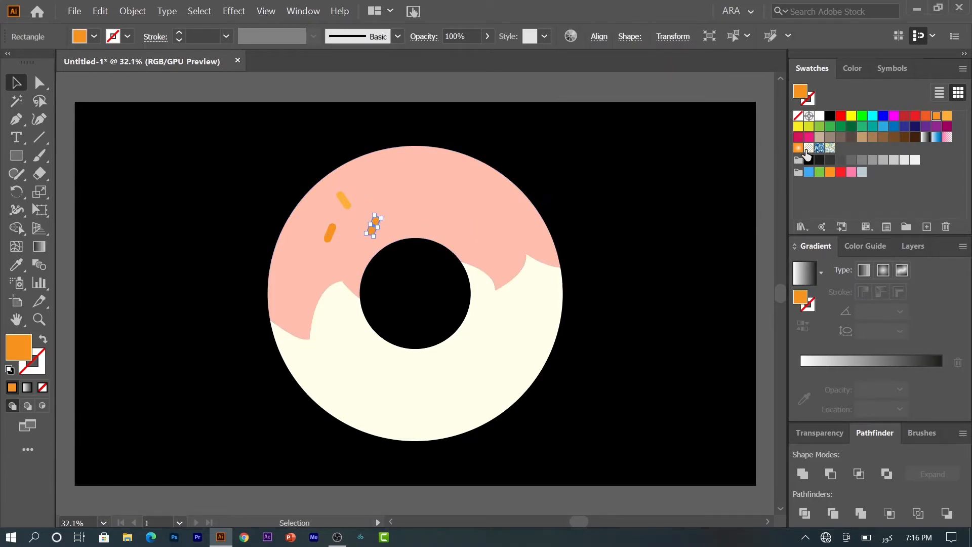
left_click(829, 160)
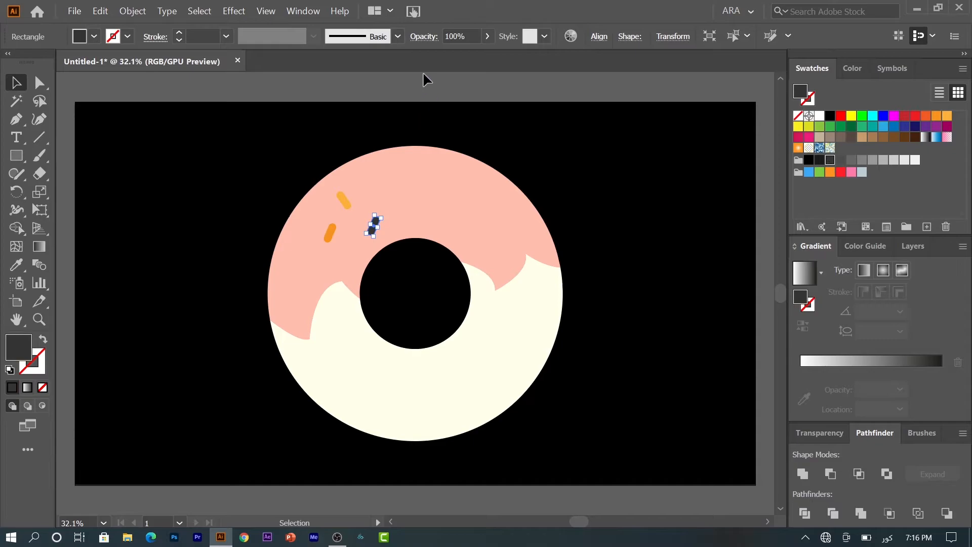
left_click(430, 89)
left_click(374, 229)
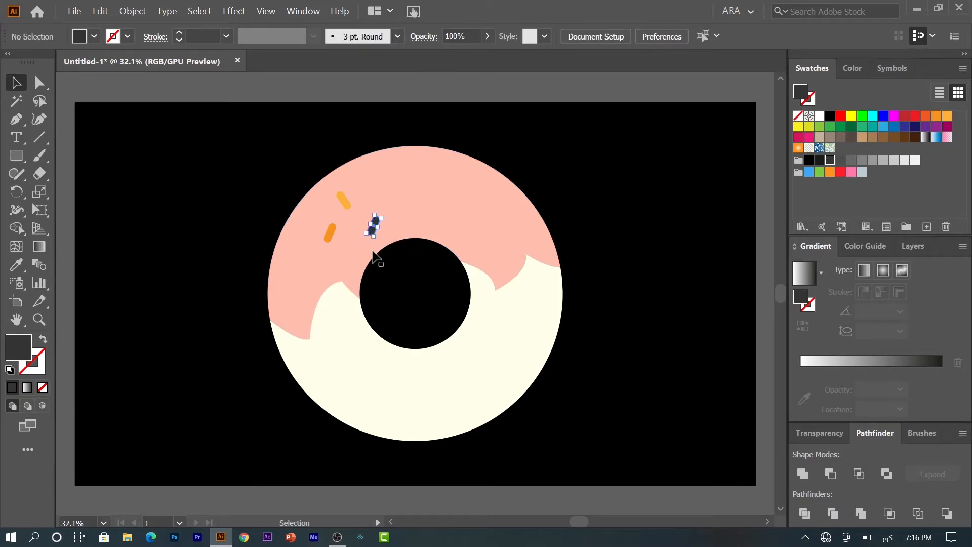
mouse_move(374, 244)
left_mouse_down()
mouse_move(392, 241)
mouse_move(400, 254)
mouse_move(372, 227)
left_mouse_up()
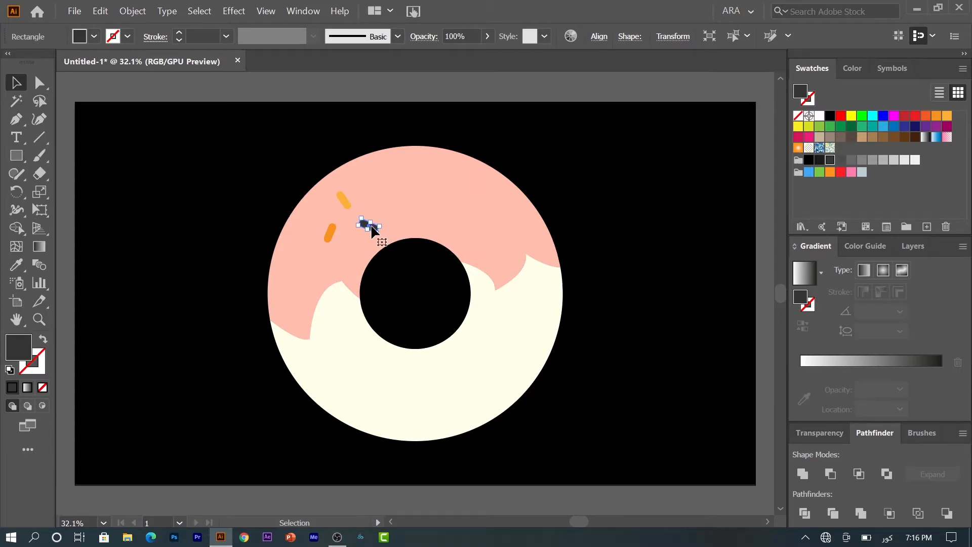
left_click(402, 87)
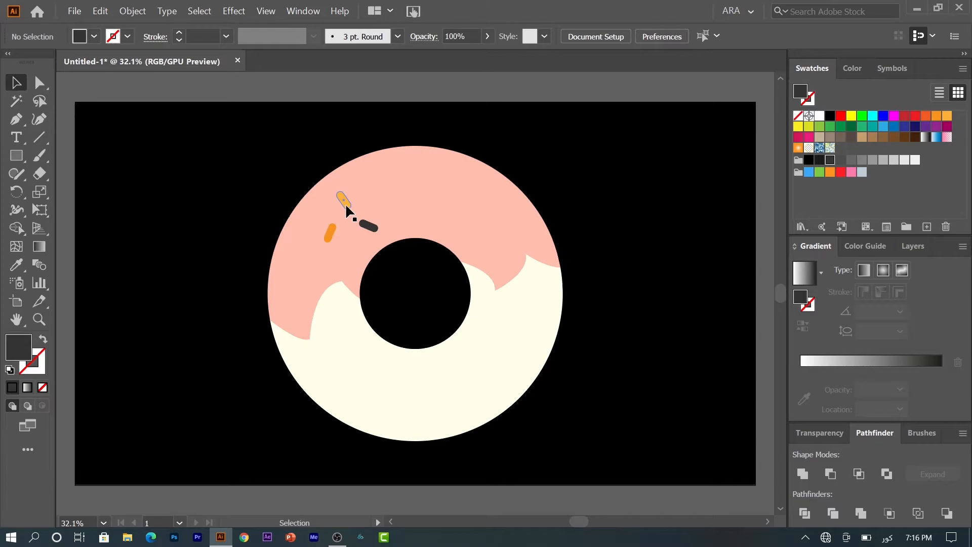
Duplicate the light orange sprinkle once toward the upper right and scatter eight copies of the dark gray sprinkle across the icing
left_click_drag(345, 202, 380, 191)
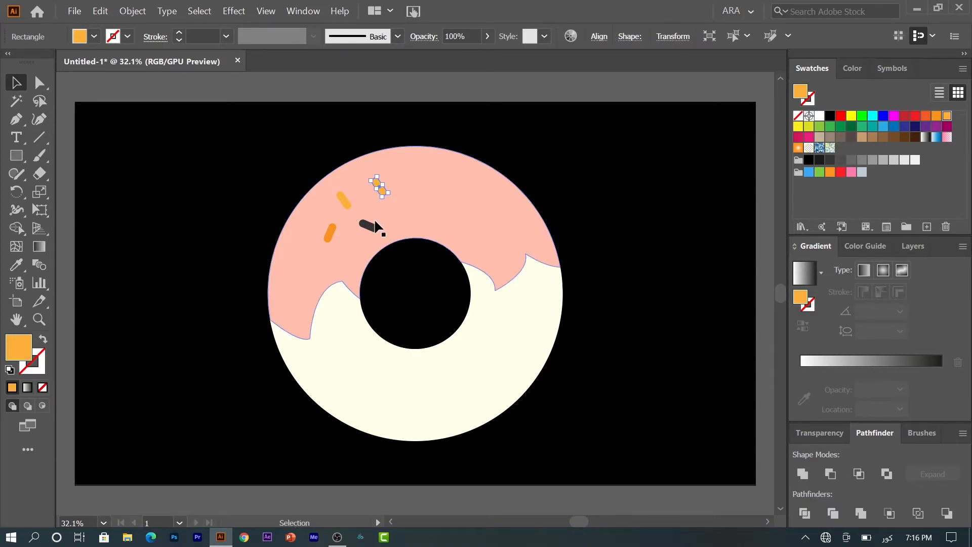
left_click_drag(375, 226, 507, 229)
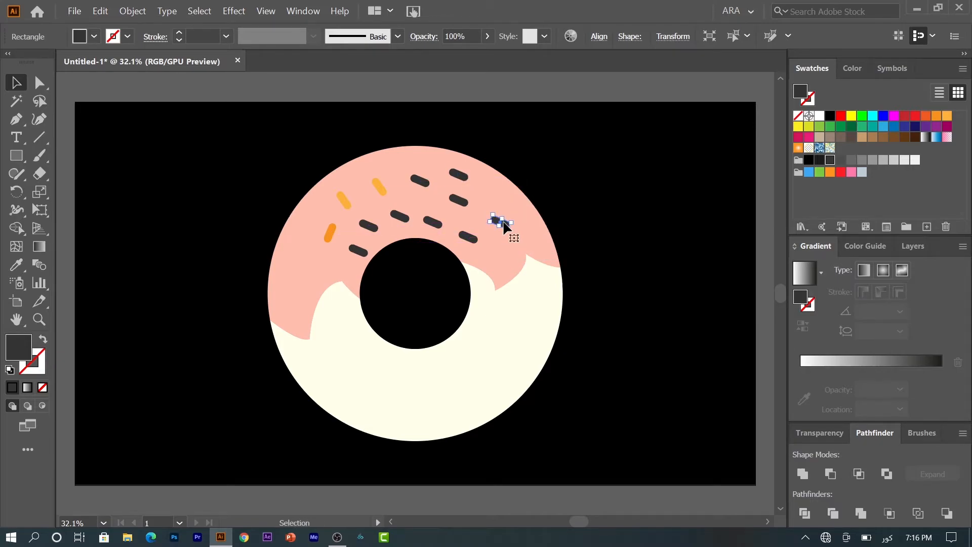
Rotate the original dark gray sprinkle to slope up to the right and fill it with light blue
left_click(377, 233)
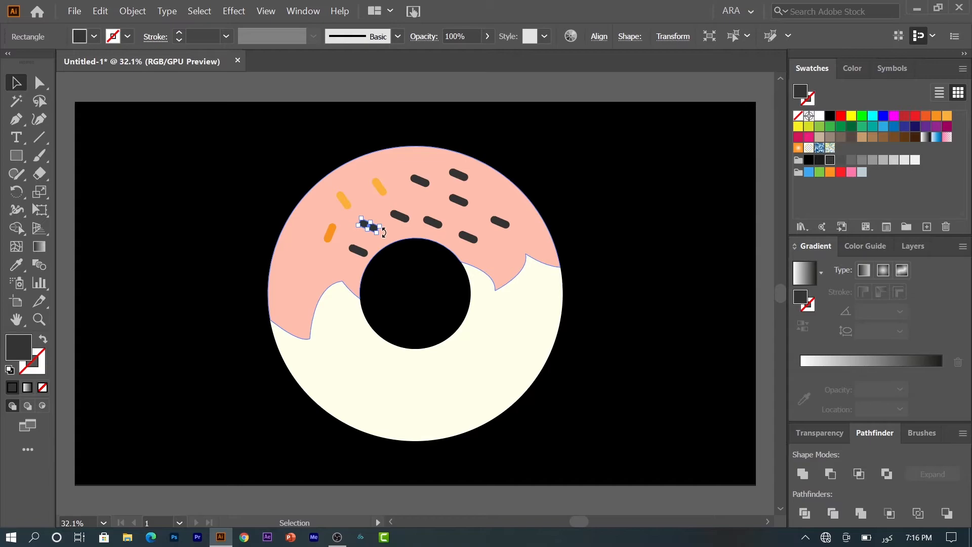
left_click_drag(383, 236, 382, 207)
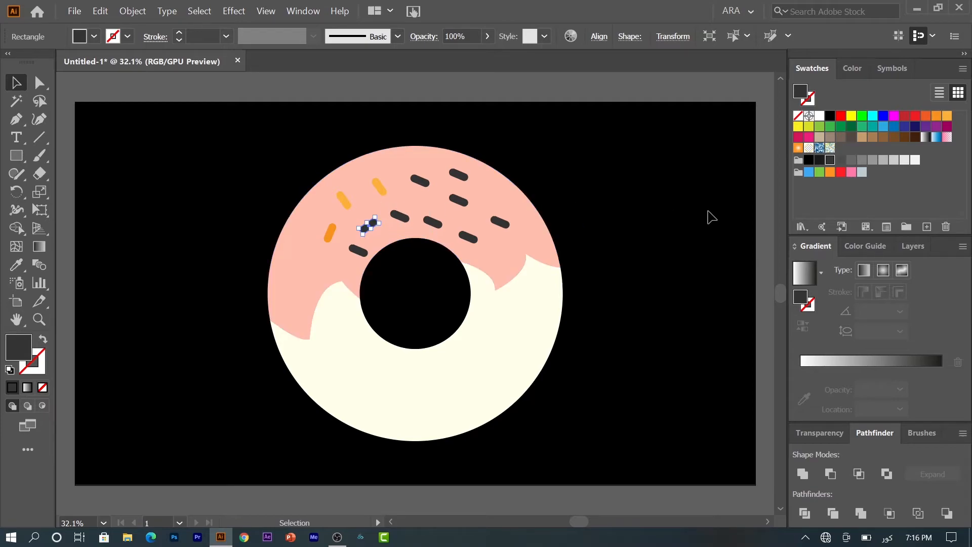
left_click(809, 173)
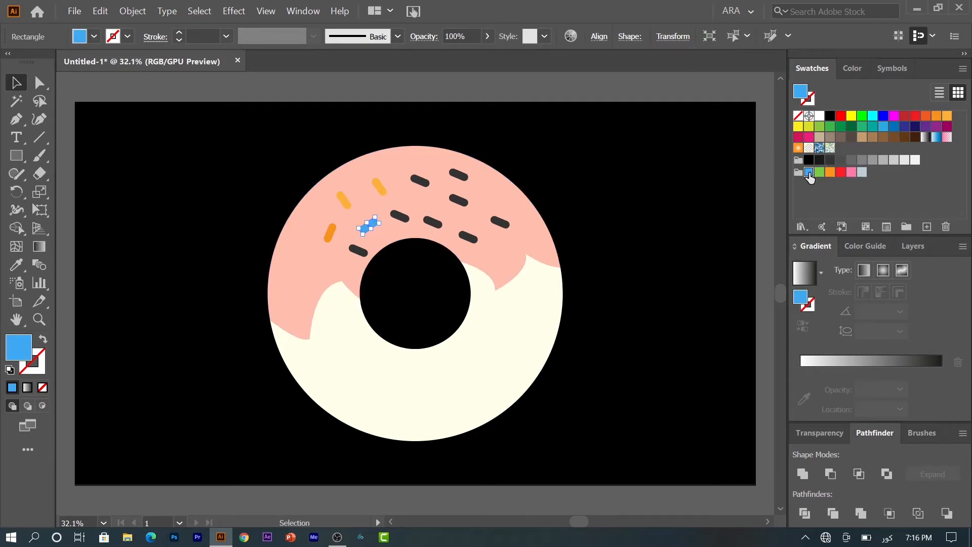
Fill the leftmost light orange sprinkle with green and the dark sprinkle beside the hole's upper-left edge with red
left_click(345, 201)
left_click(819, 173)
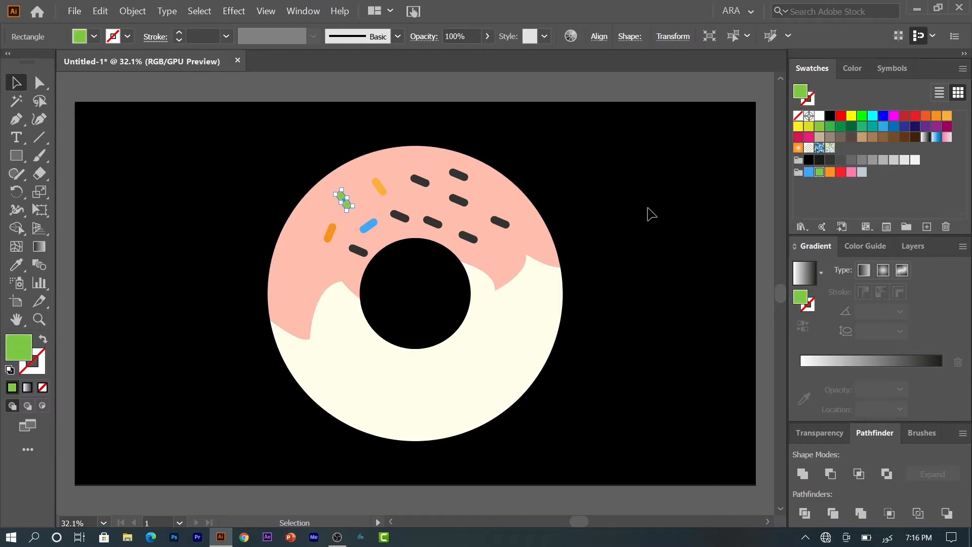
left_click(358, 251)
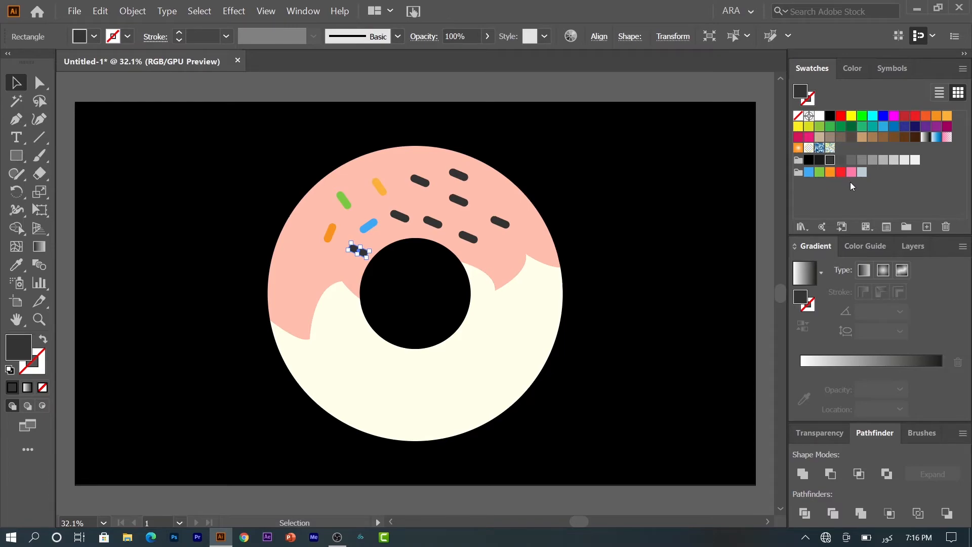
left_click(392, 103)
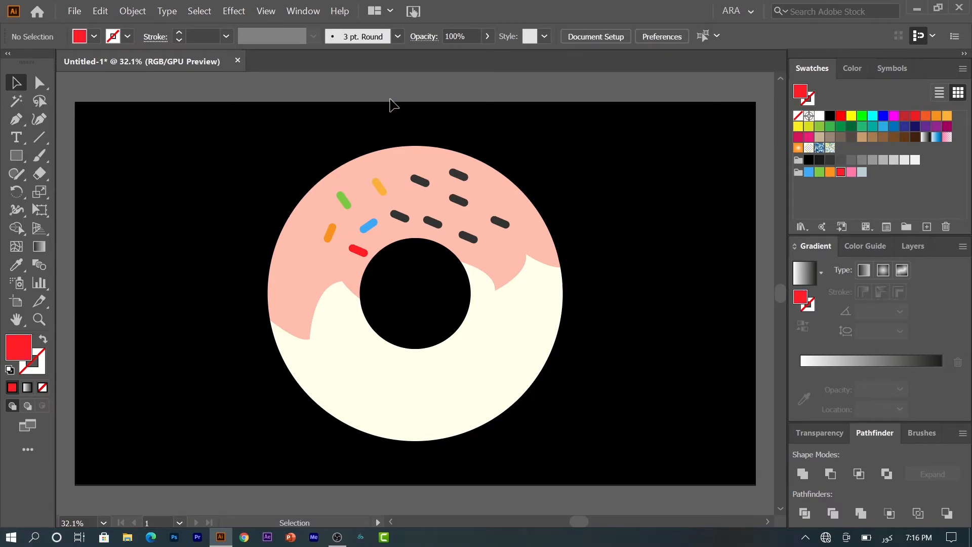
Fill the dark sprinkle right of the blue one with pink and the dark one near the icing's top center with magenta
left_click(400, 217)
left_click(852, 172)
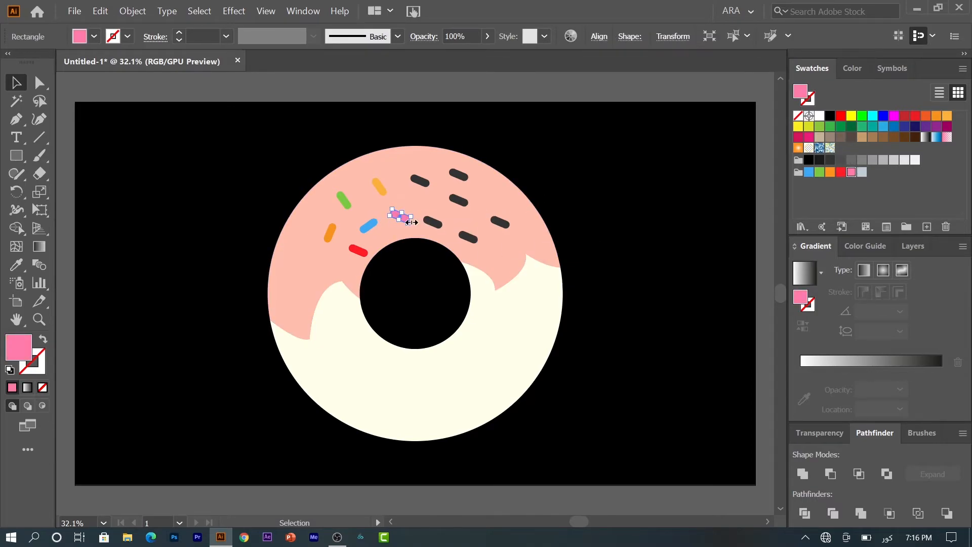
left_click_drag(420, 183, 420, 185)
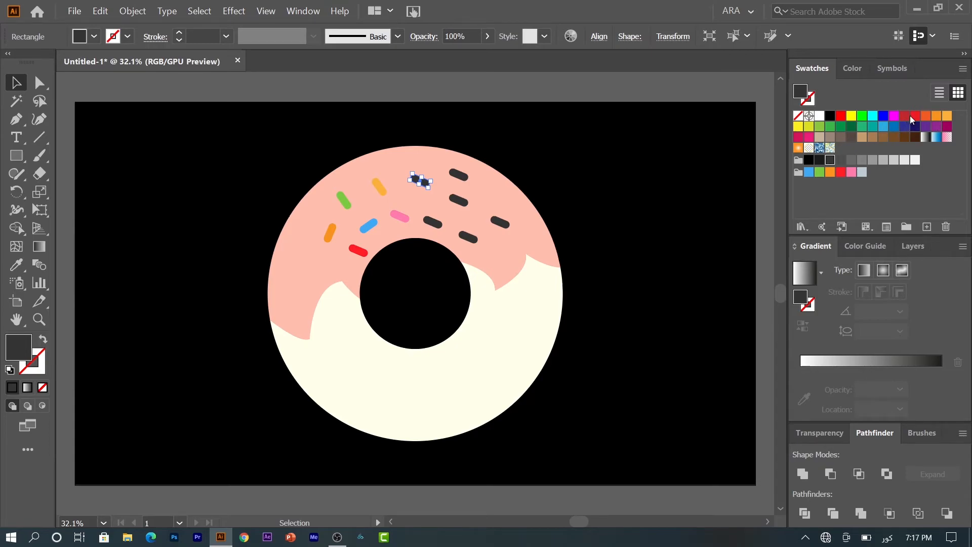
left_click(883, 116)
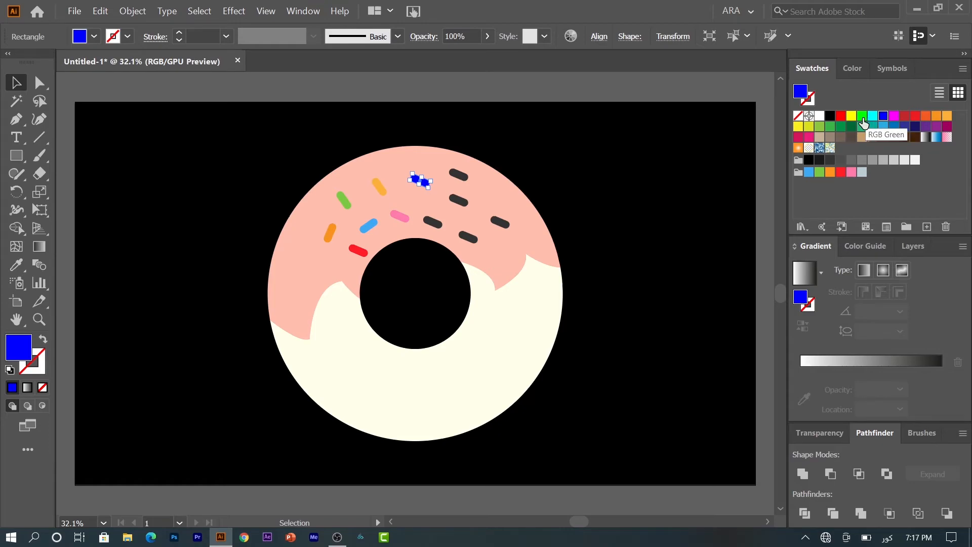
left_click(808, 137)
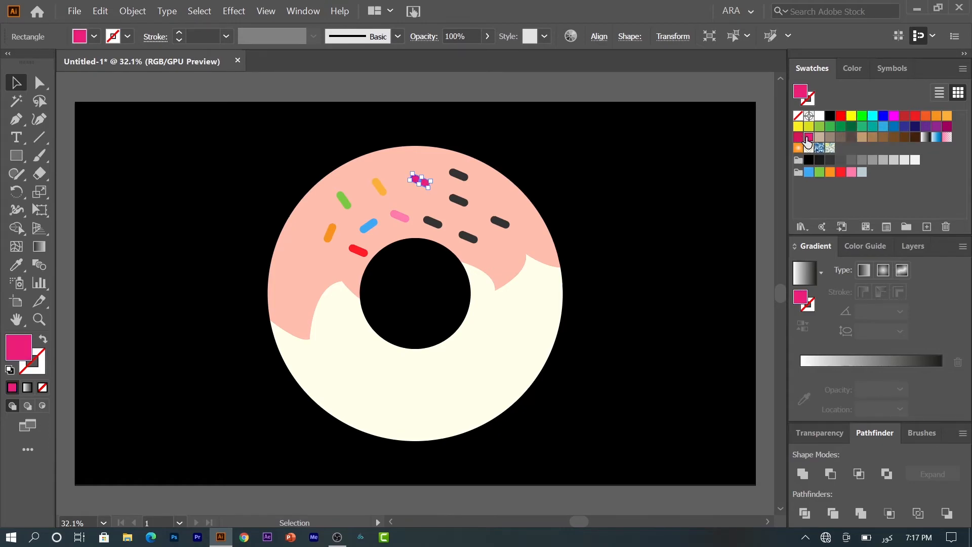
Rotate the dark sprinkle right of the pink one to a steeper downward slope and fill it with orange
left_click_drag(431, 222, 428, 209)
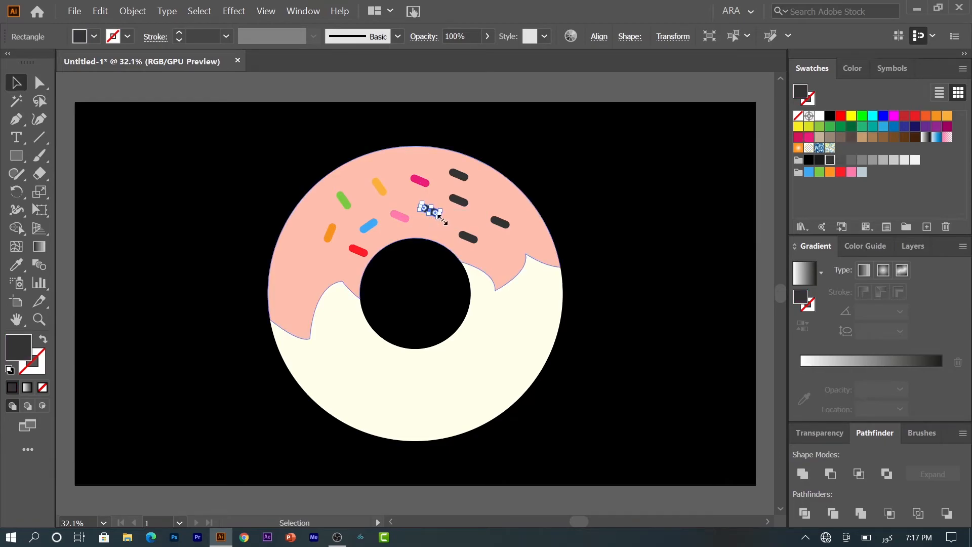
left_click_drag(430, 211, 433, 223)
left_click_drag(446, 224, 446, 246)
left_click(830, 173)
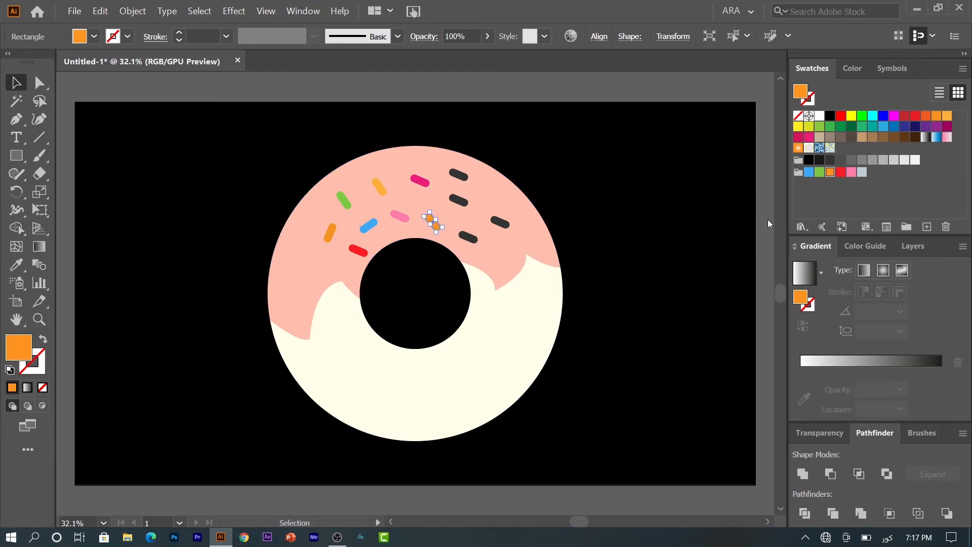
Rotate the dark sprinkle at the hole's upper right so that it leans steeply up to the right
left_click(467, 238)
left_click_drag(477, 250, 457, 235)
left_click(546, 123)
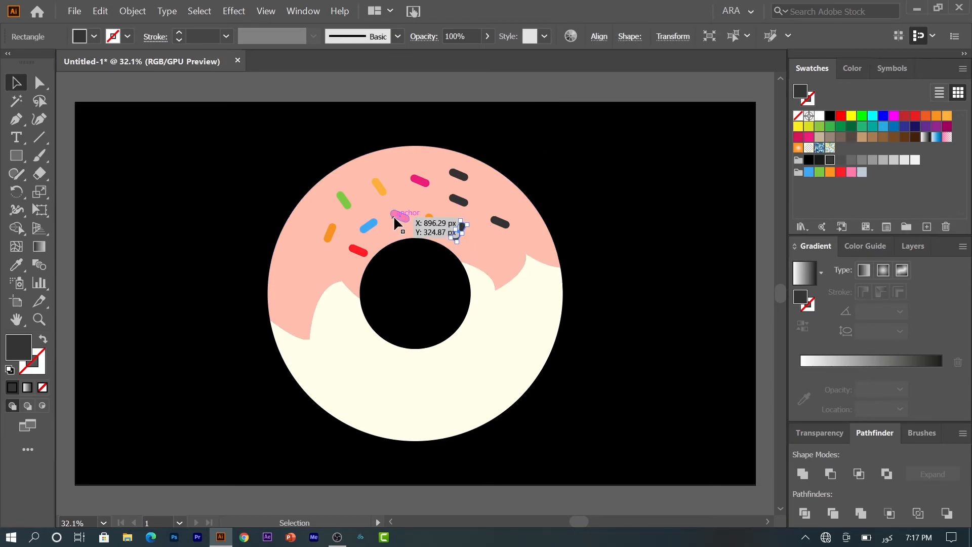
Fill the pink sprinkle just above the donut hole with black
left_click(394, 214)
left_click(809, 161)
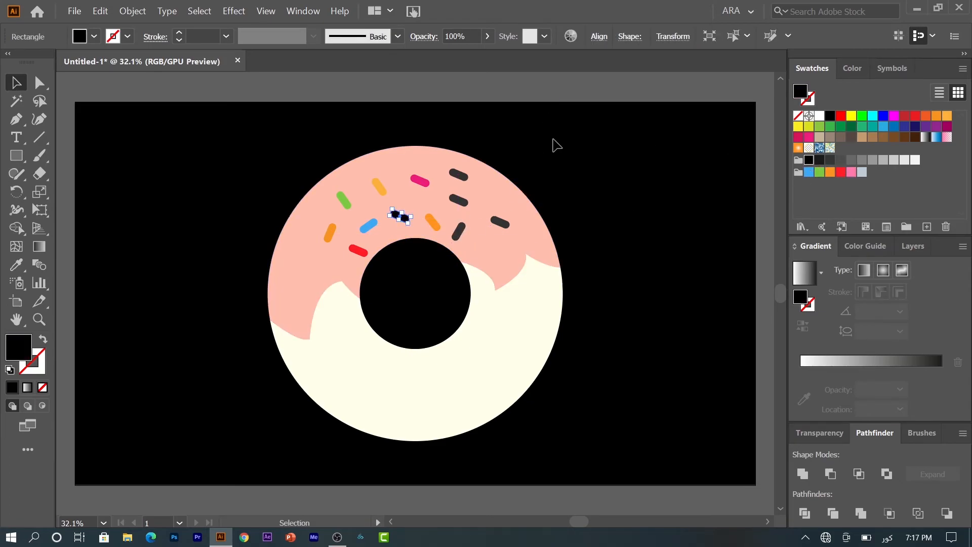
left_click(513, 113)
Fill the steeply leaning dark sprinkle at the hole's upper right with pink and the magenta sprinkle near the top with green
left_click(465, 229)
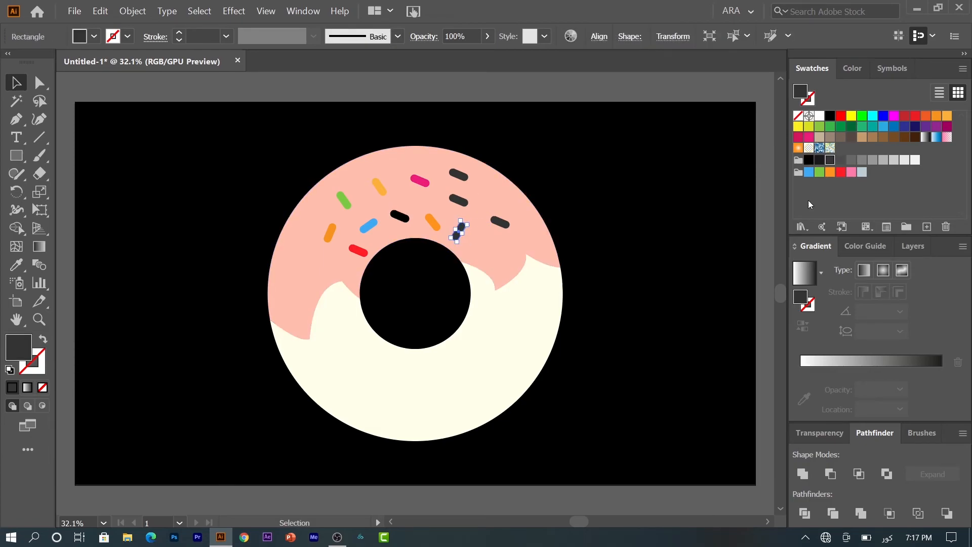
left_click(851, 173)
left_click(544, 182)
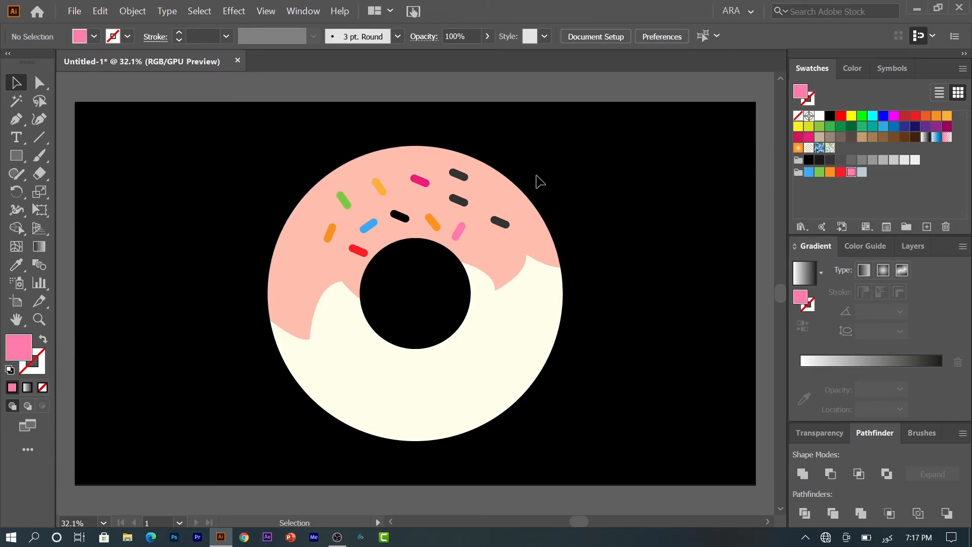
left_click_drag(423, 183, 421, 181)
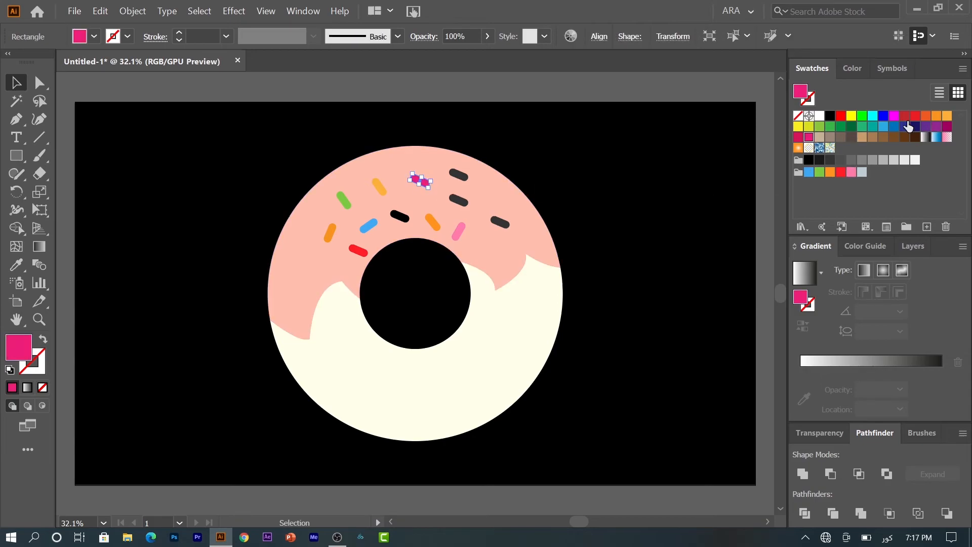
left_click(820, 172)
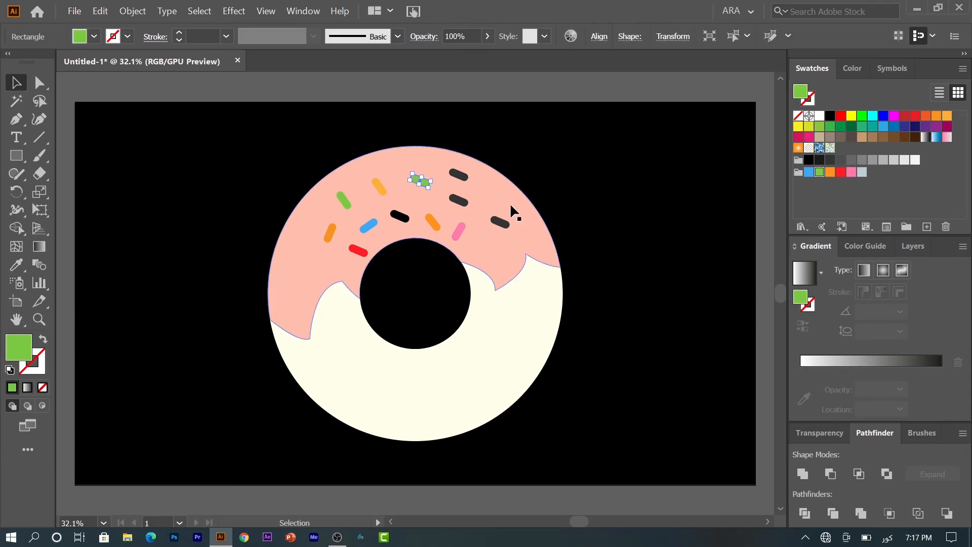
Rotate the dark sprinkle above the pink one to slope up to the right and fill it with light blue
left_click(462, 204)
left_click_drag(469, 214, 450, 207)
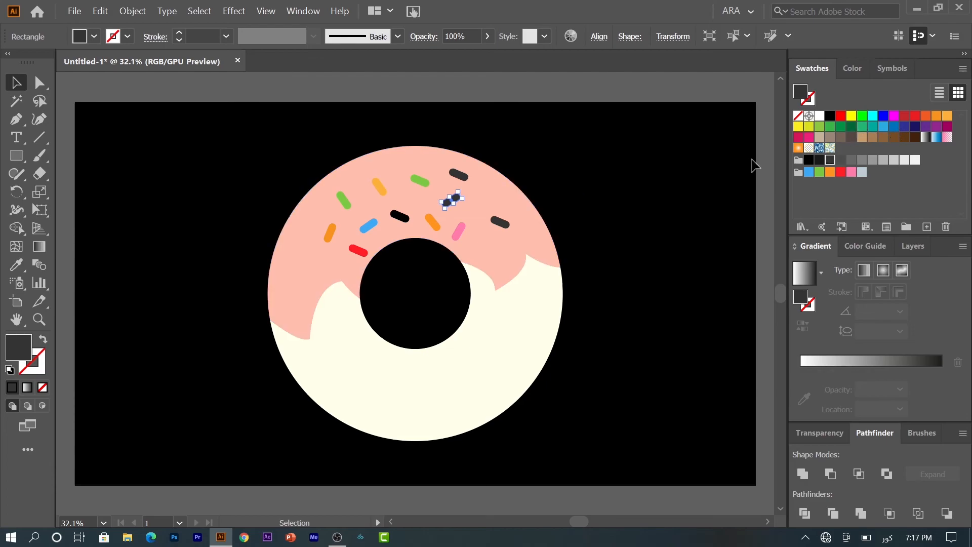
left_click(807, 172)
left_click(538, 197)
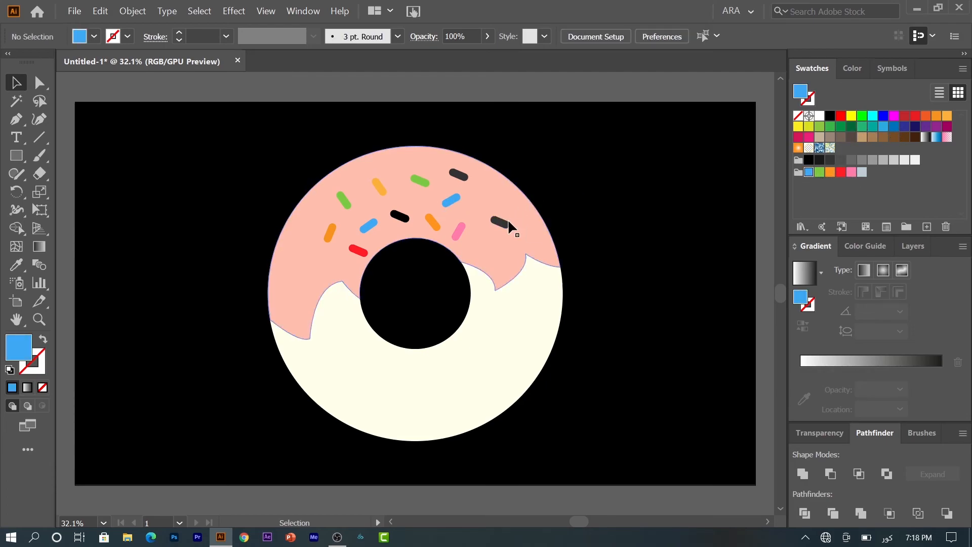